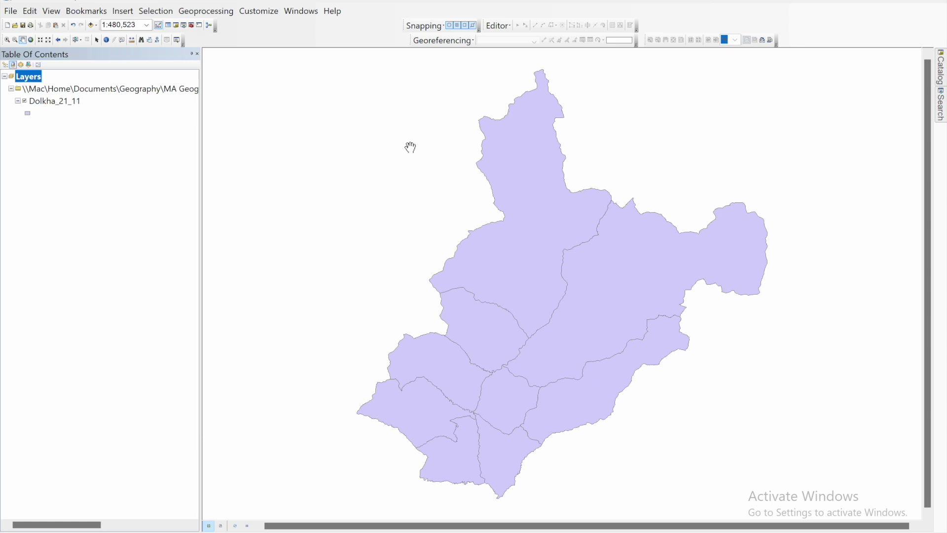
- Pan the Dolkha_21_11 map slightly toward the upper left and select the Dolkha_21_11 layer
drag(503, 211, 484, 201)
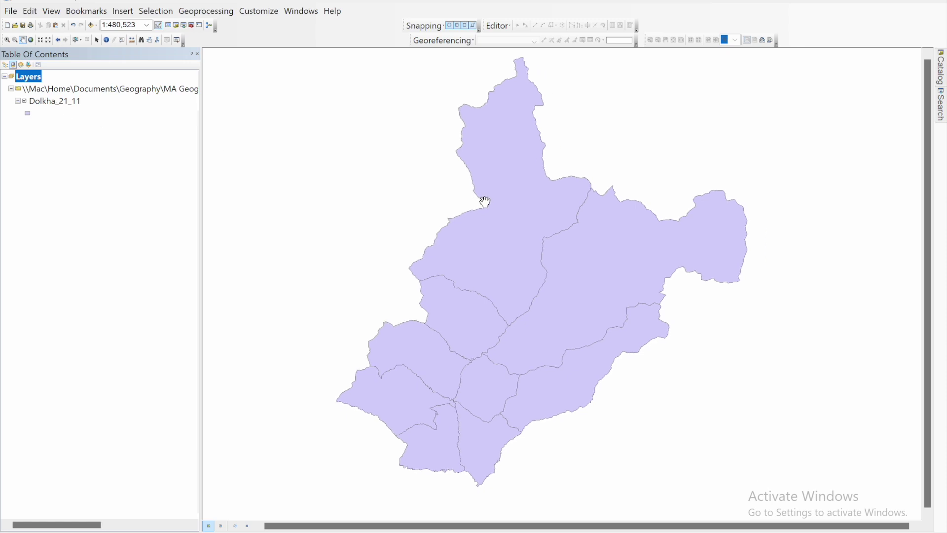
click(57, 101)
right_click(59, 101)
- Open the Dolkha_21_11 attribute table, review GaPa_NaPa and Total_Popu columns, then narrow the window
click(97, 136)
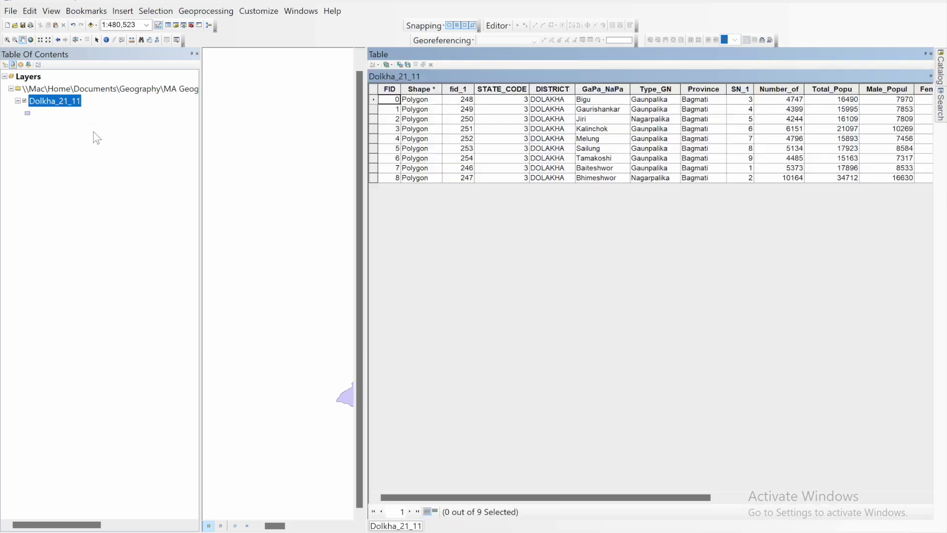
click(525, 89)
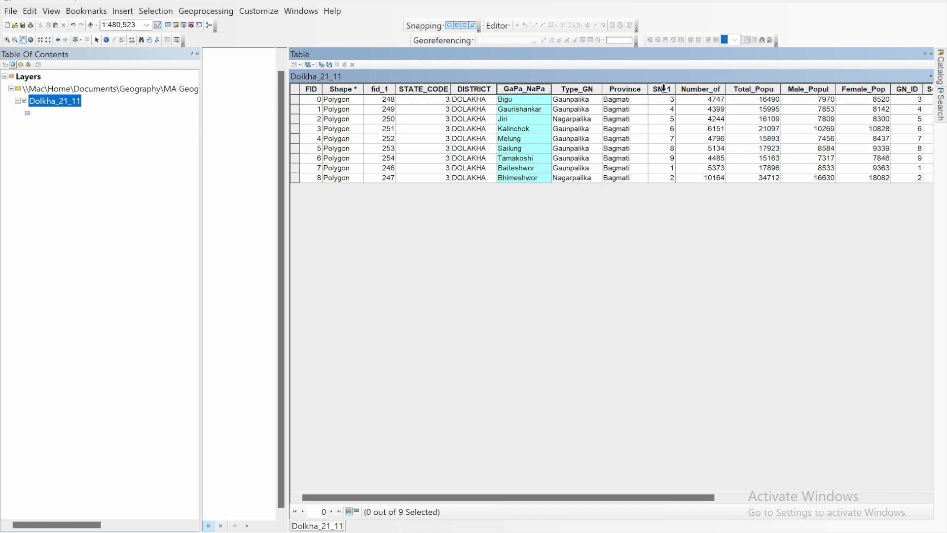
drag(526, 497, 560, 498)
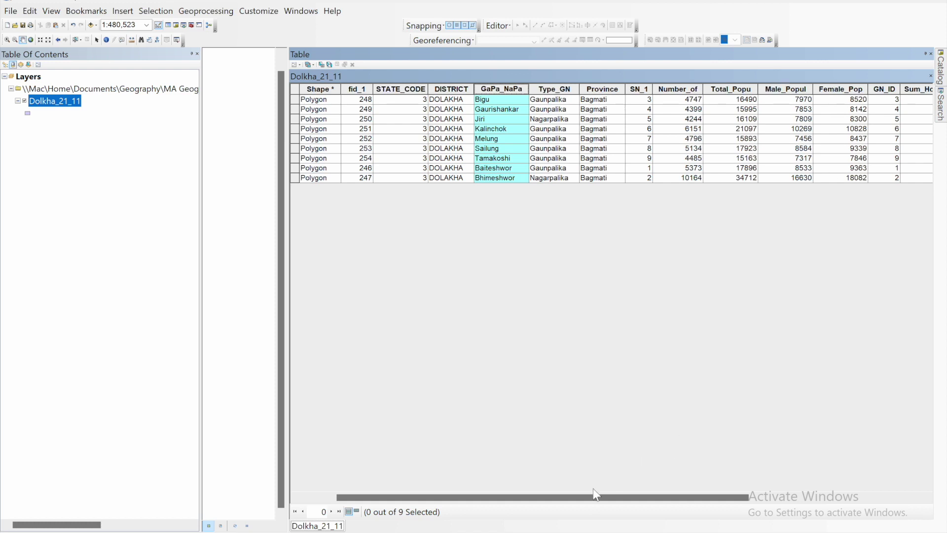
drag(582, 498, 676, 499)
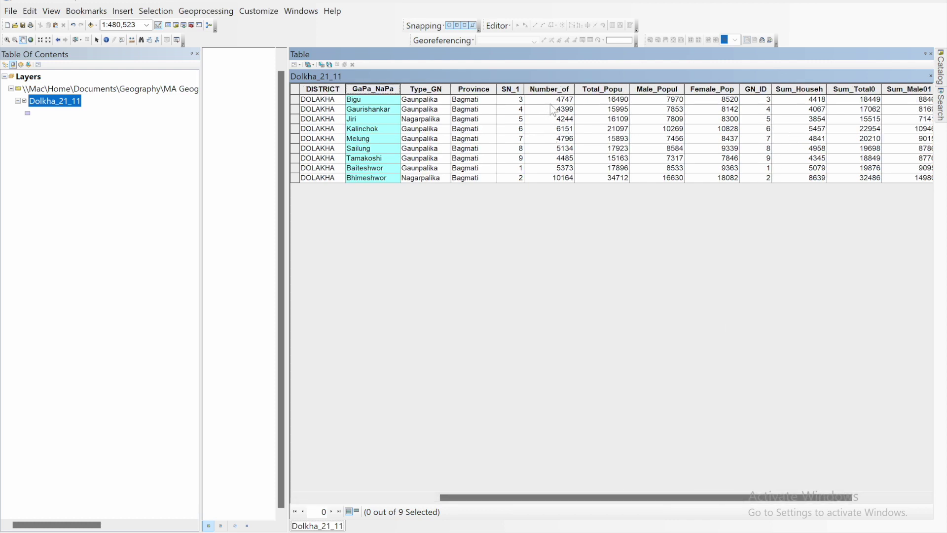
drag(499, 497, 354, 502)
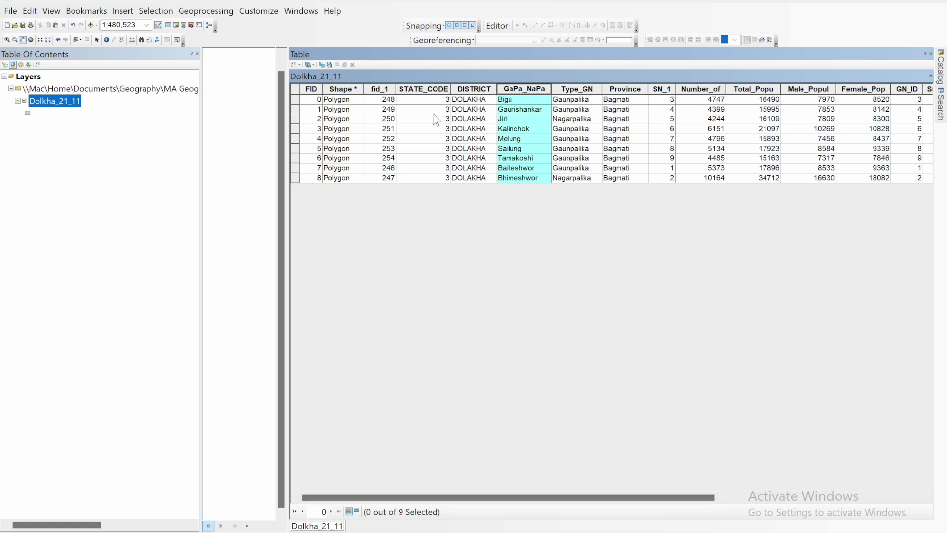
click(763, 89)
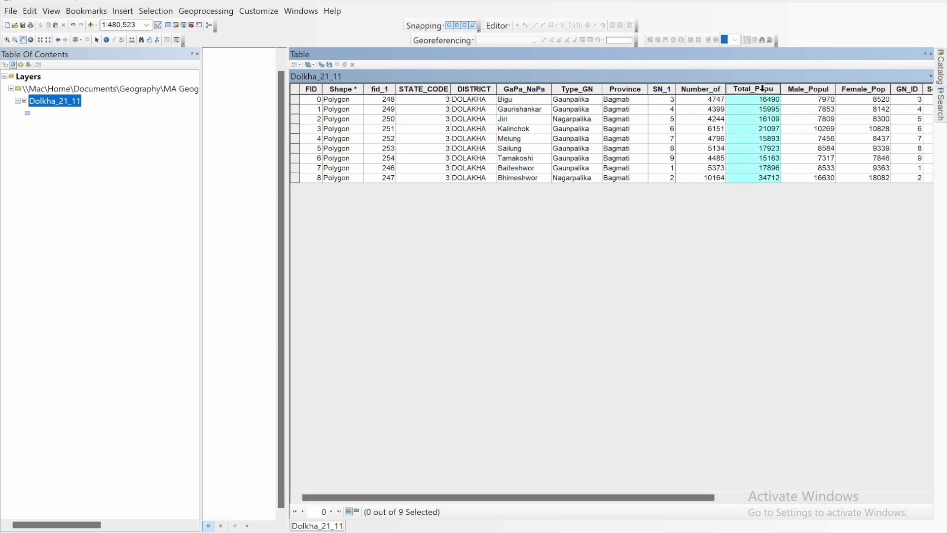
drag(590, 497, 728, 494)
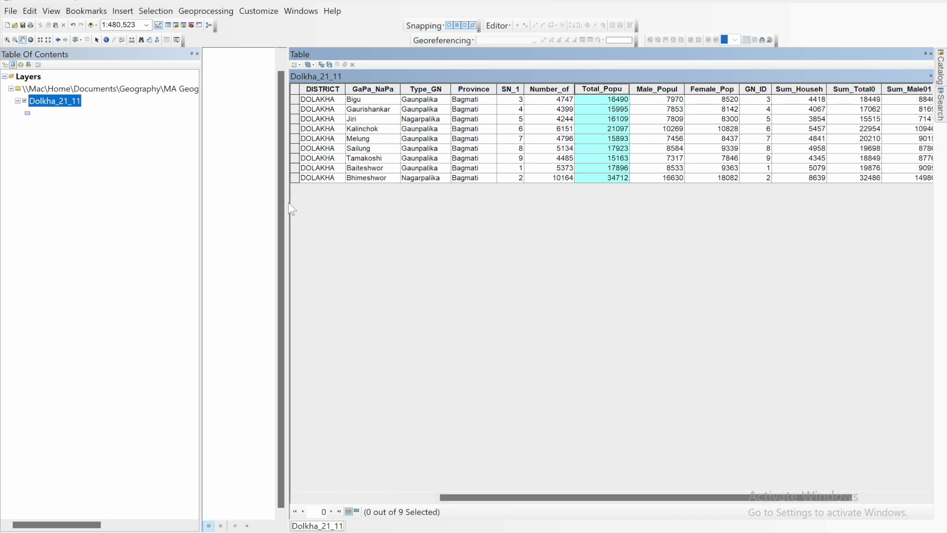
drag(289, 204, 459, 205)
right_click(64, 103)
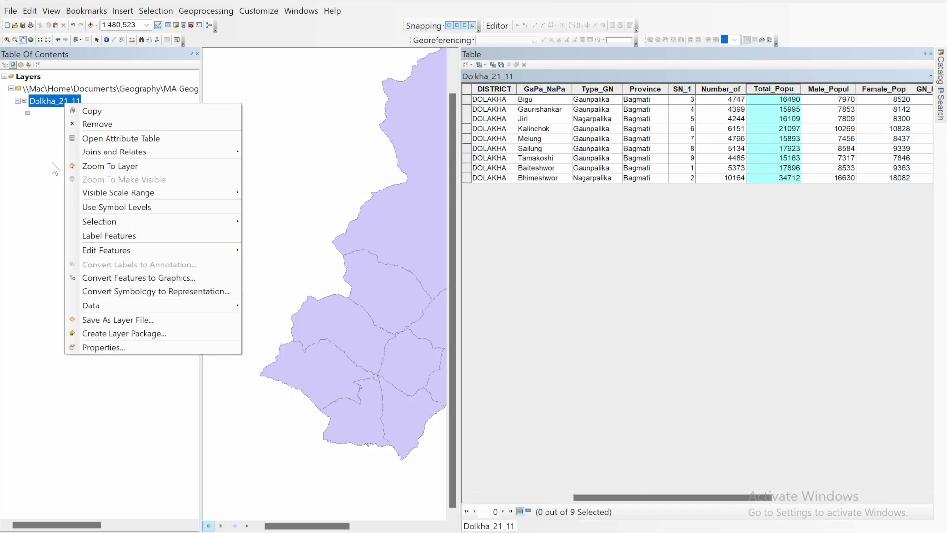
click(90, 346)
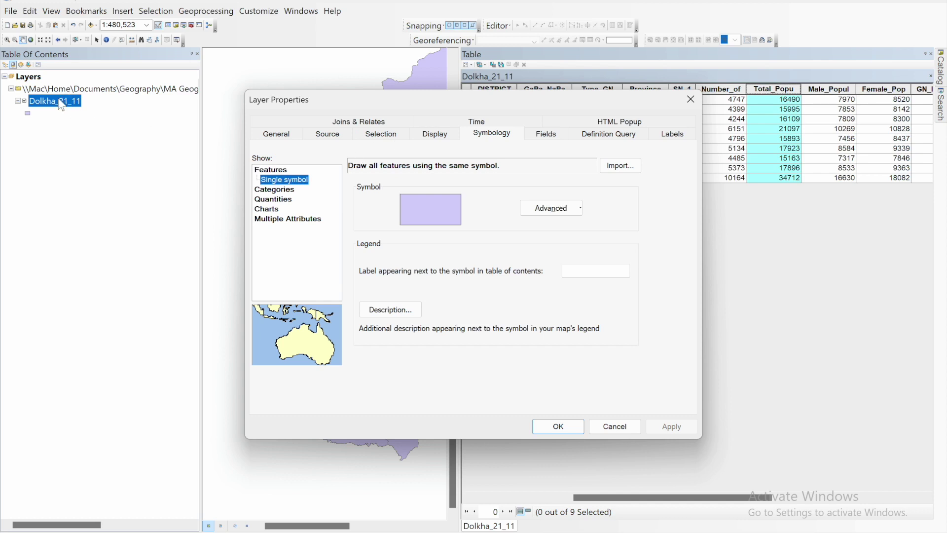
click(318, 134)
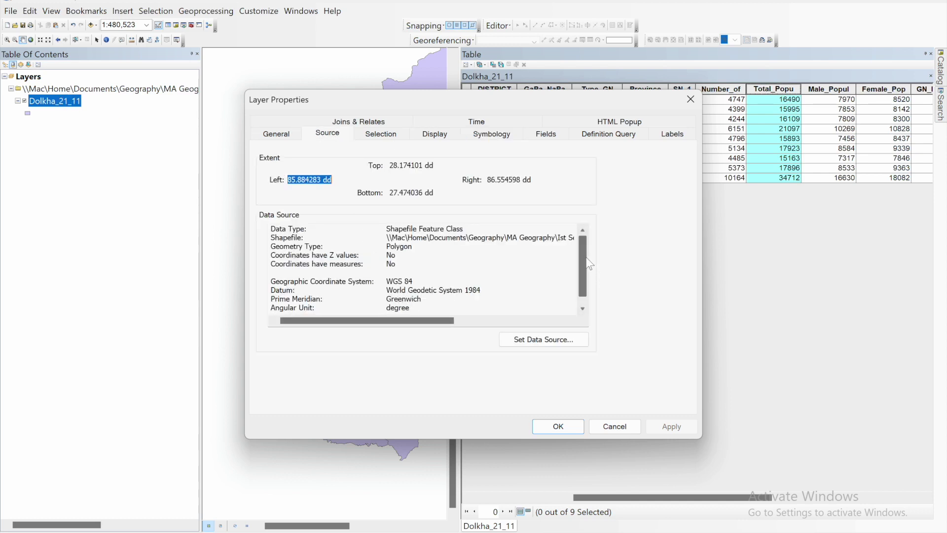
scroll(588, 269, down, 1)
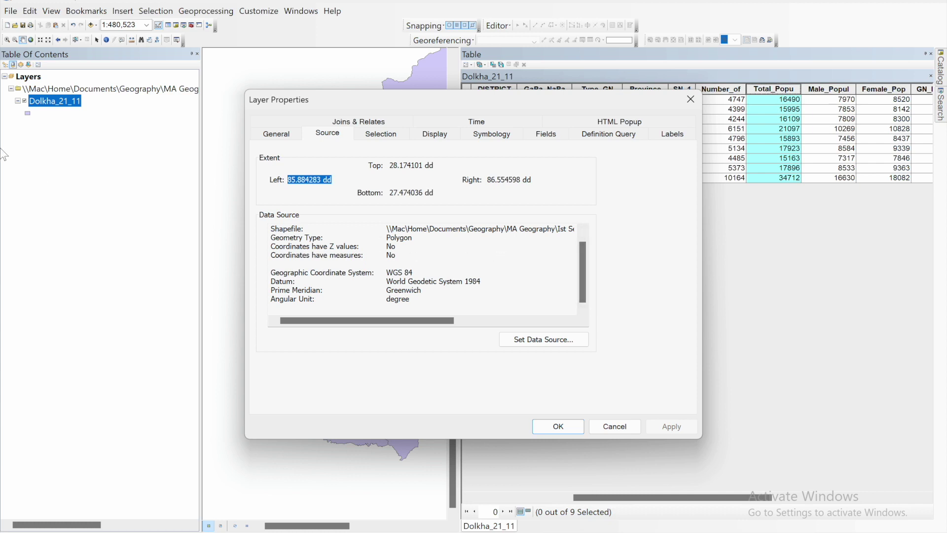
drag(384, 277, 272, 273)
click(348, 279)
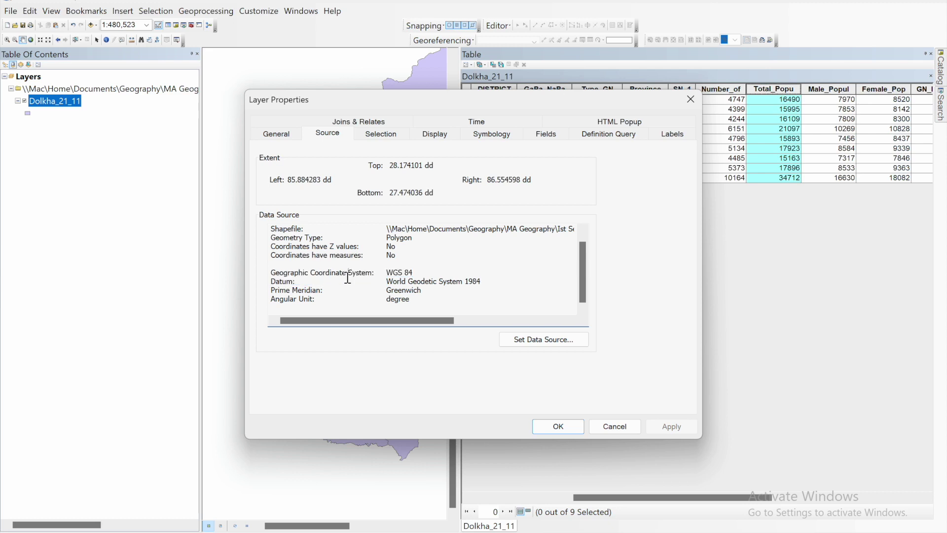
drag(305, 301, 271, 299)
click(398, 306)
double_click(405, 300)
key(Tab)
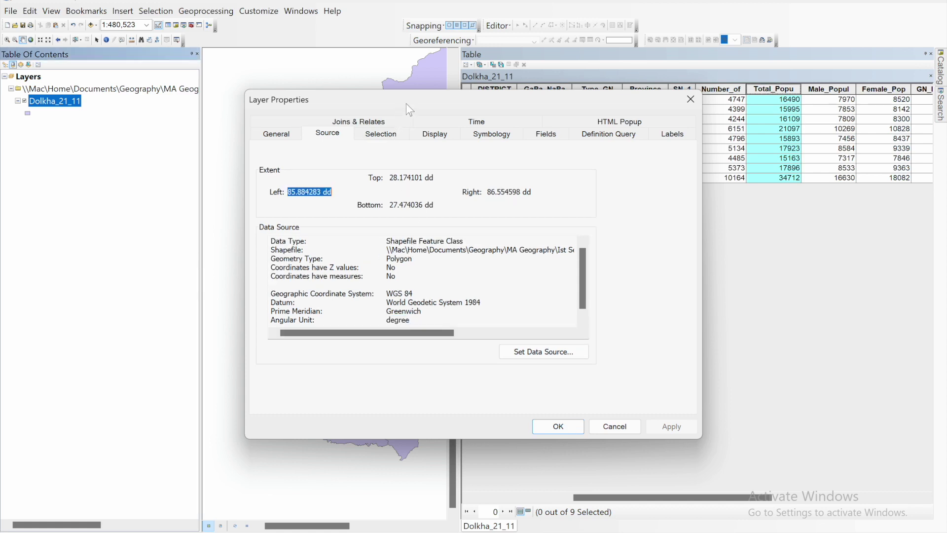
click(689, 100)
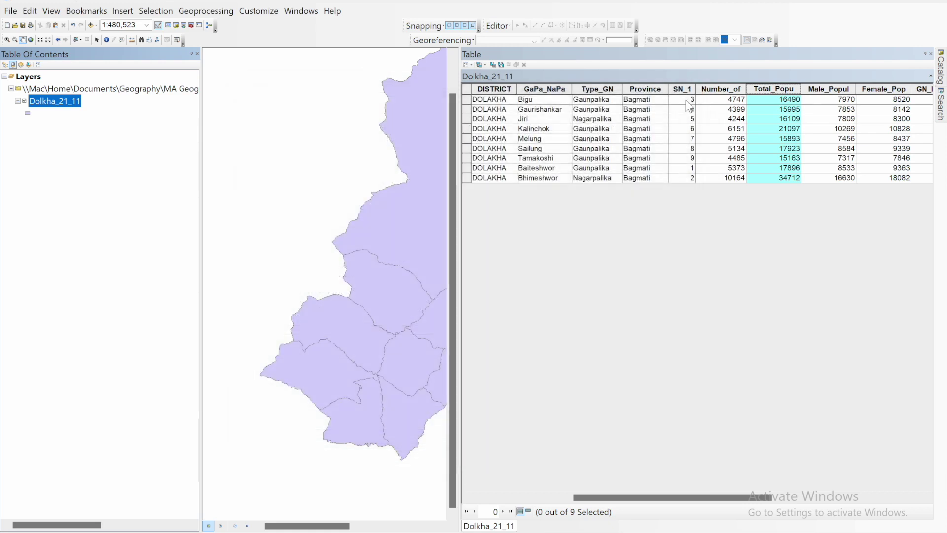
- Open the Project tool from ArcToolbox's Data Management Tools > Projections and Transformations
click(190, 25)
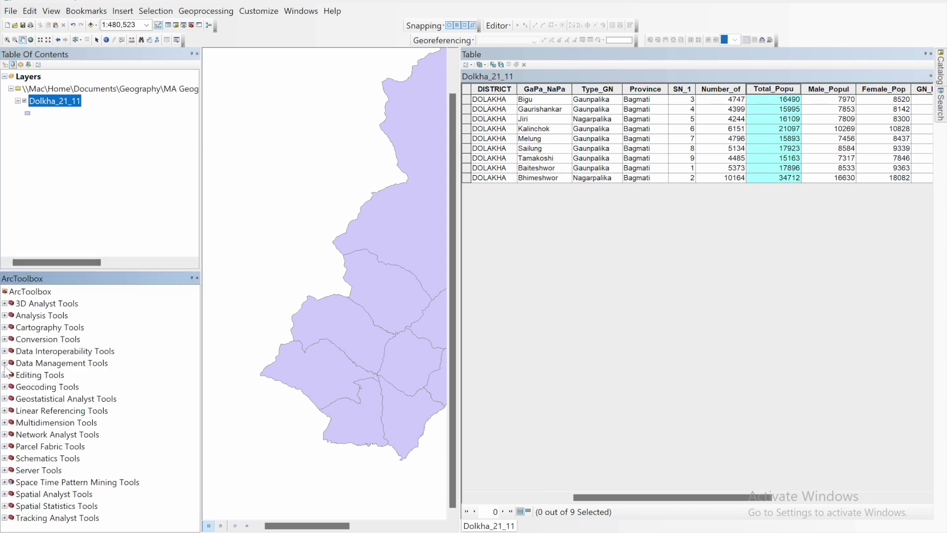
double_click(35, 364)
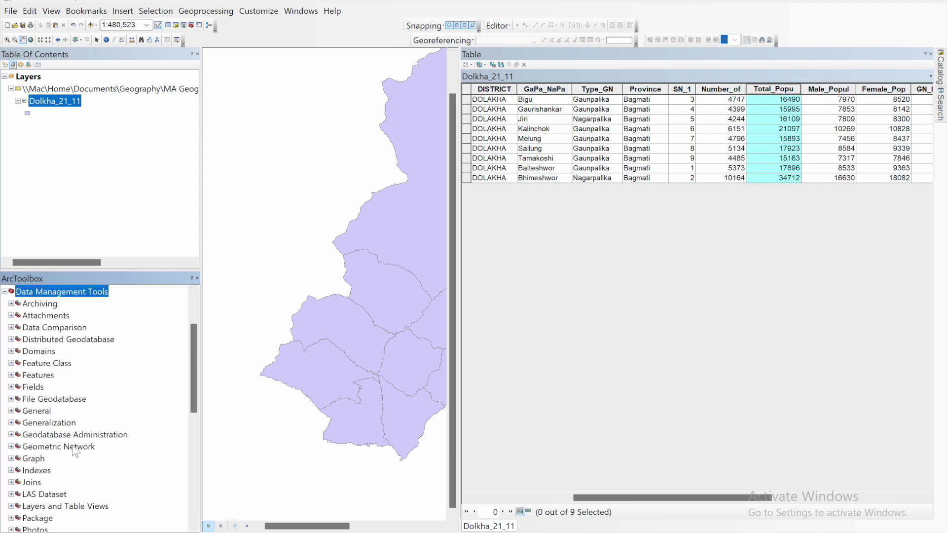
scroll(80, 472, down, 5)
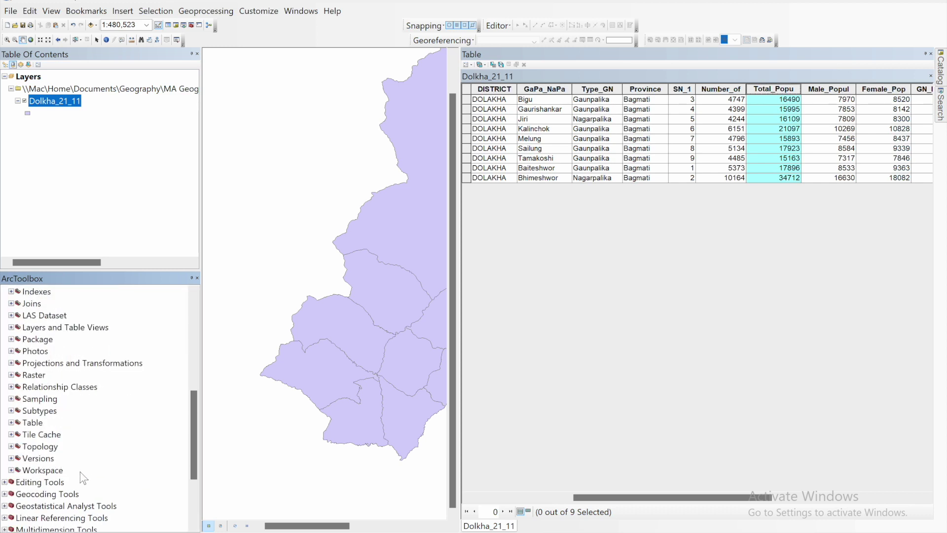
double_click(40, 363)
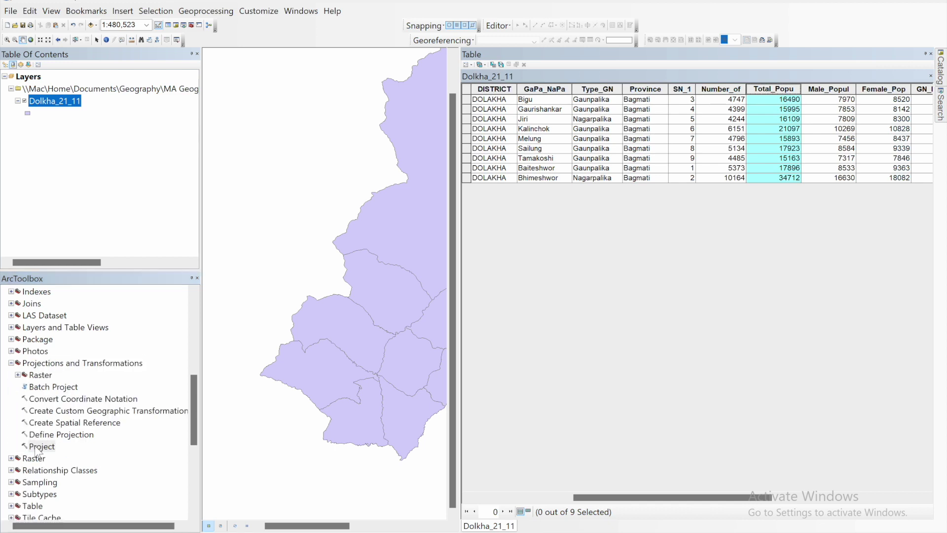
double_click(41, 446)
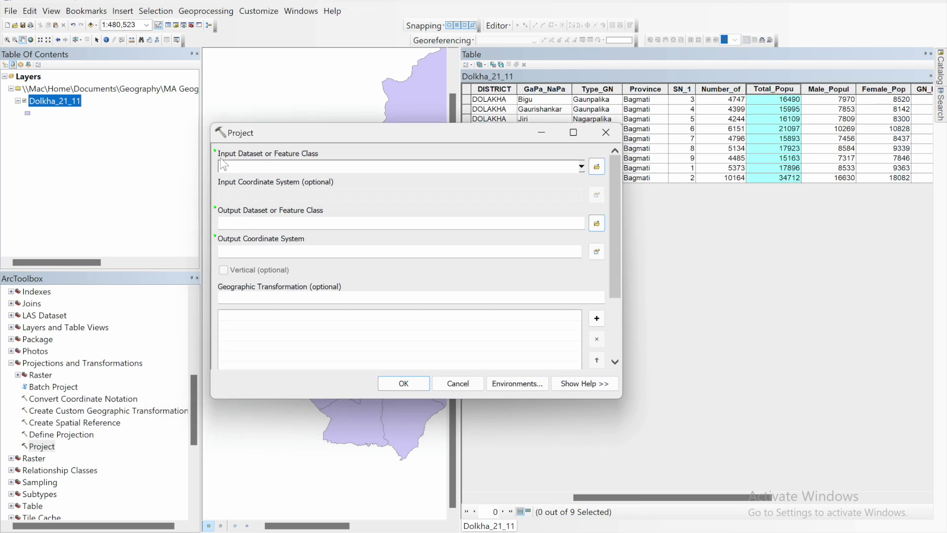
- Set the Project input to Dolkha_21_11 and the output to Dolakha_PCS in the Practice Vid folder
click(581, 167)
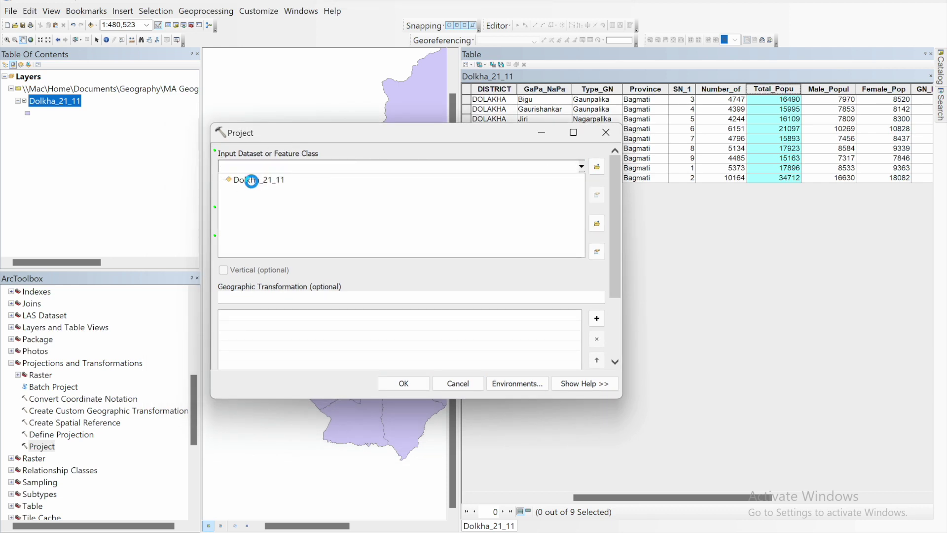
click(253, 180)
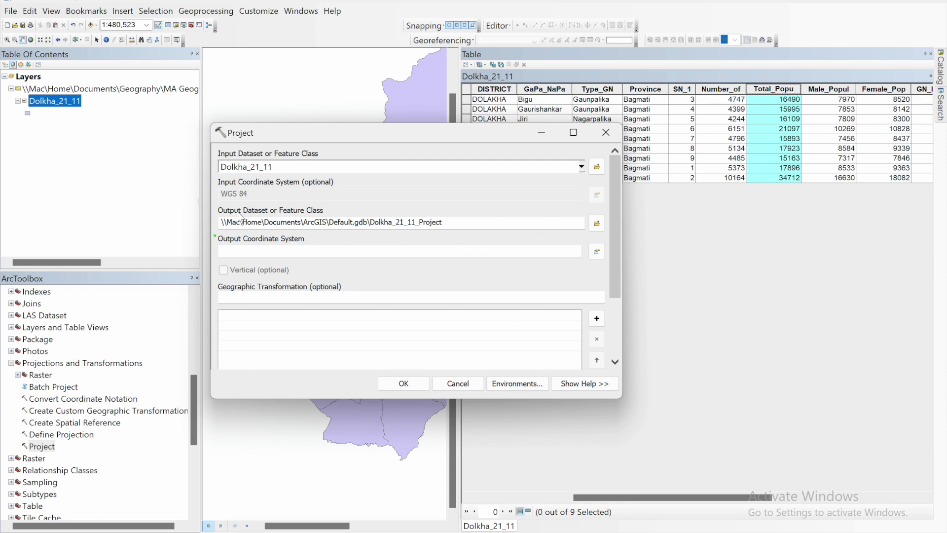
click(595, 224)
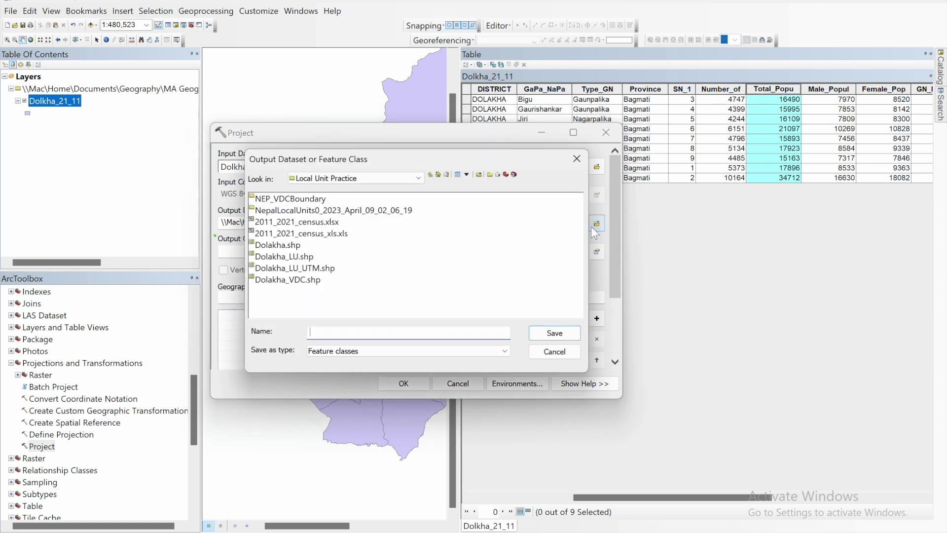
click(430, 175)
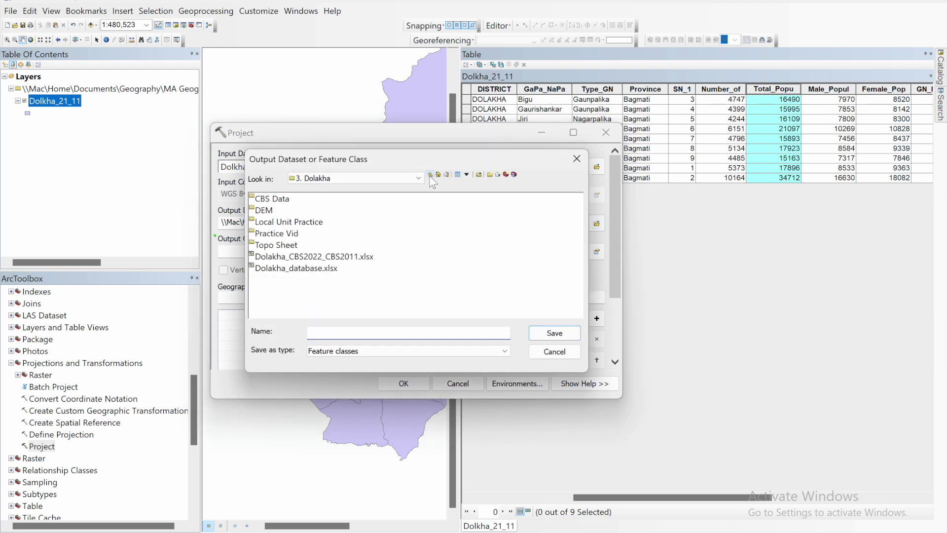
double_click(285, 236)
click(334, 332)
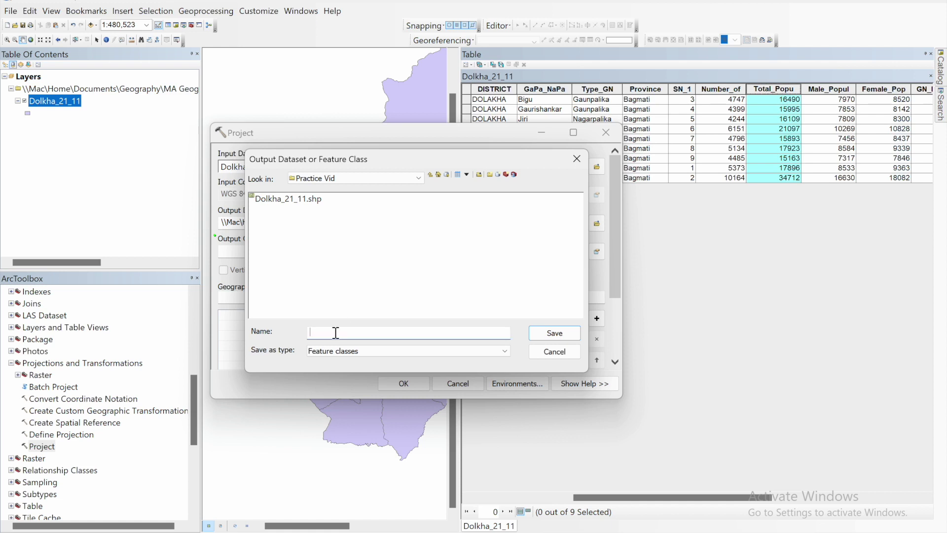
text(/dolakha)
key(ctrl+a)
text(Dolakh)
click(550, 334)
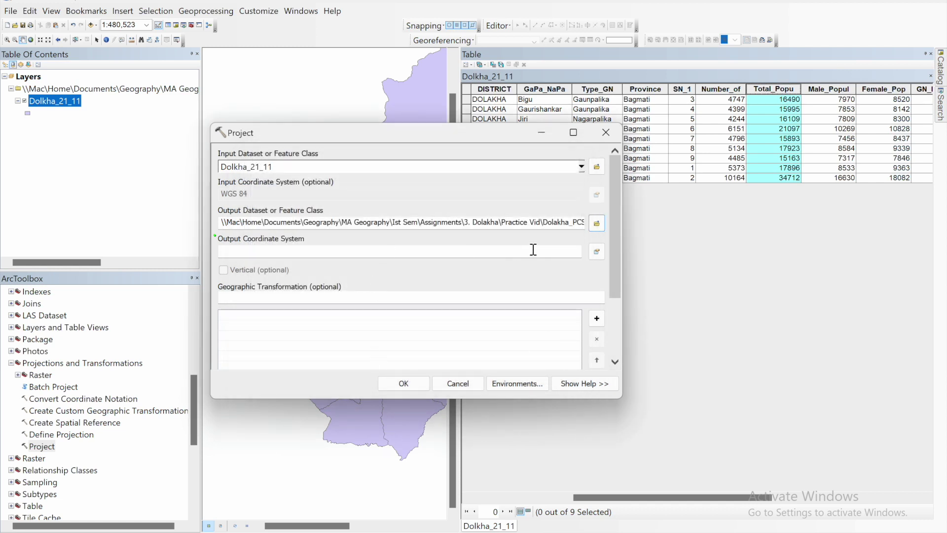
click(597, 251)
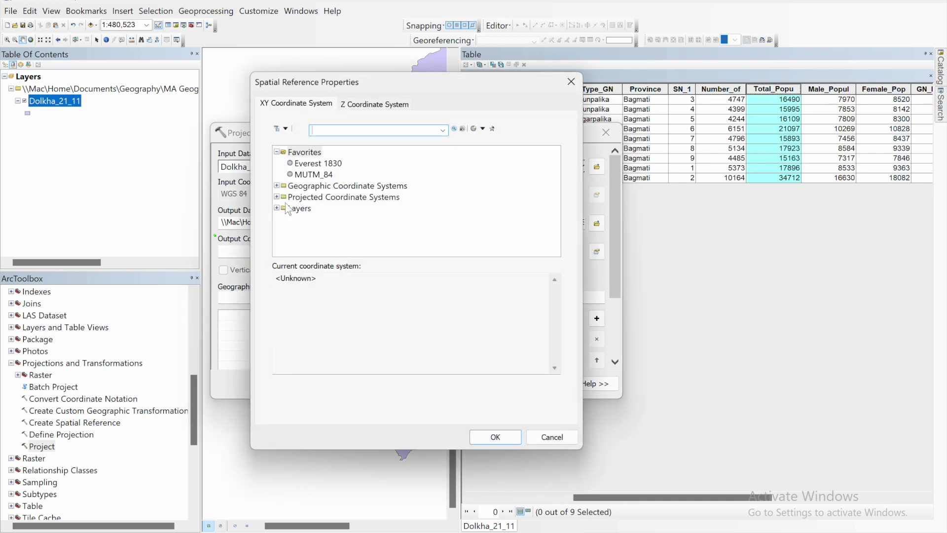
- Choose WGS 1984 UTM Zone 44N under Projected > UTM > WGS 1984 > Northern Hemisphere
click(277, 197)
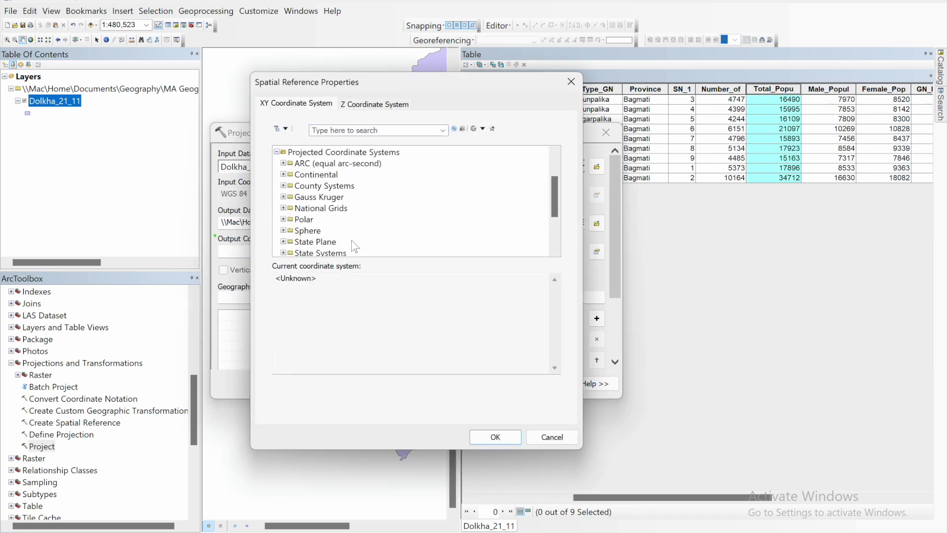
scroll(370, 249, down, 2)
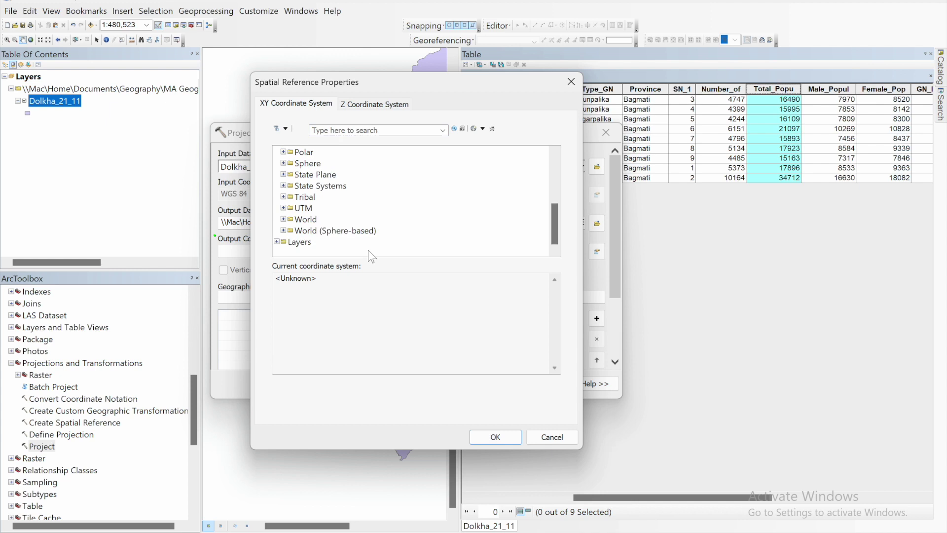
click(283, 208)
scroll(320, 223, down, 3)
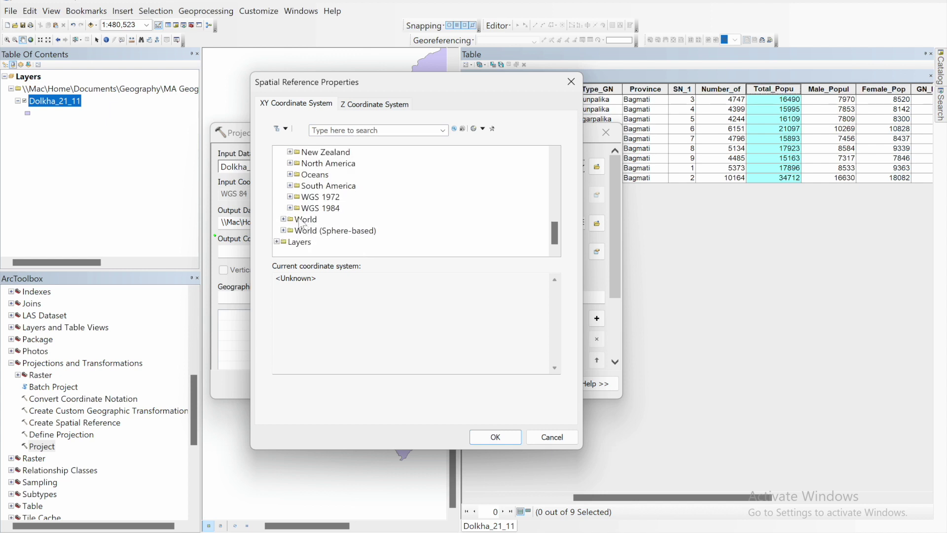
click(290, 208)
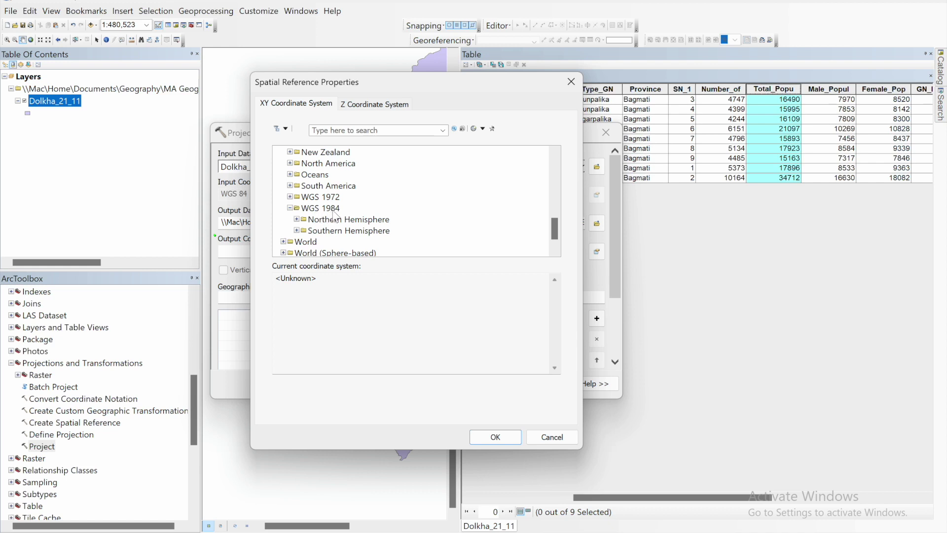
click(297, 219)
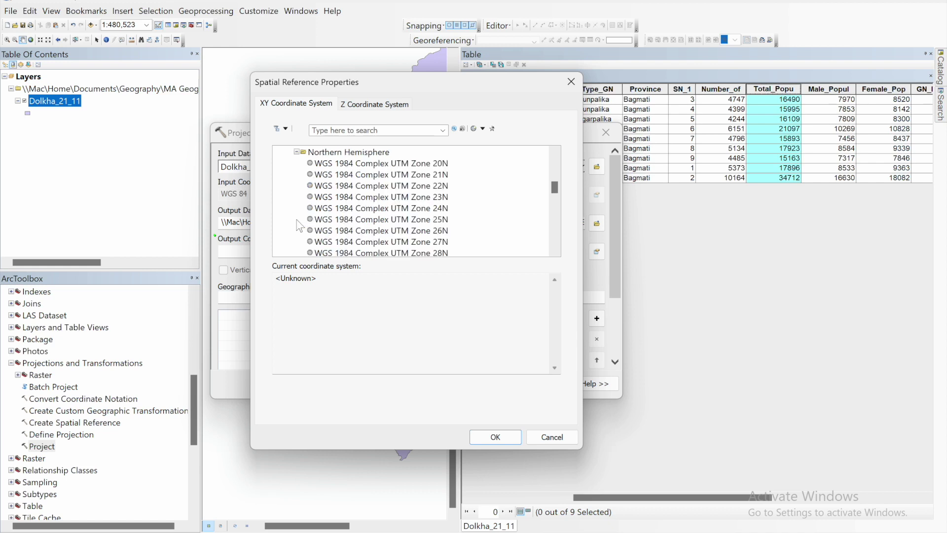
scroll(353, 217, down, 2)
scroll(354, 218, down, 2)
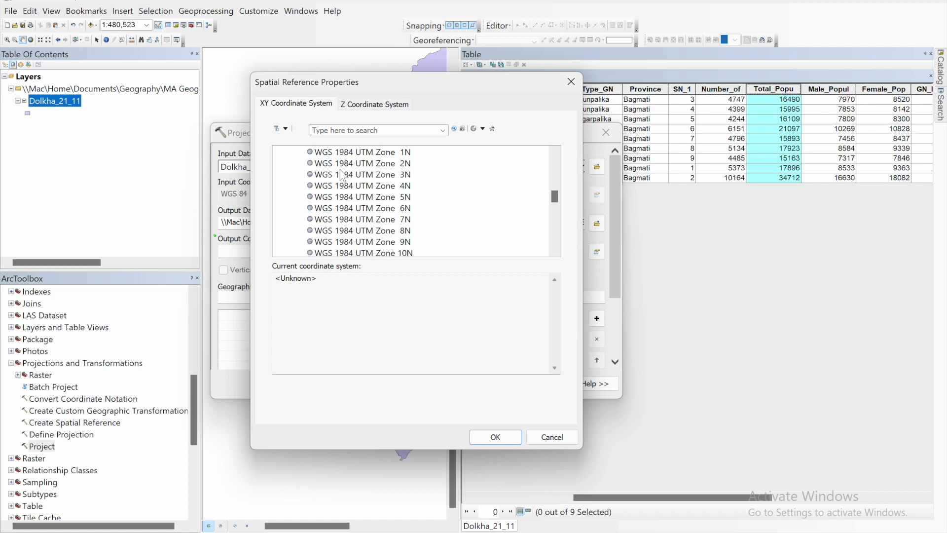
scroll(363, 206, down, 3)
scroll(363, 206, down, 13)
scroll(399, 223, up, 3)
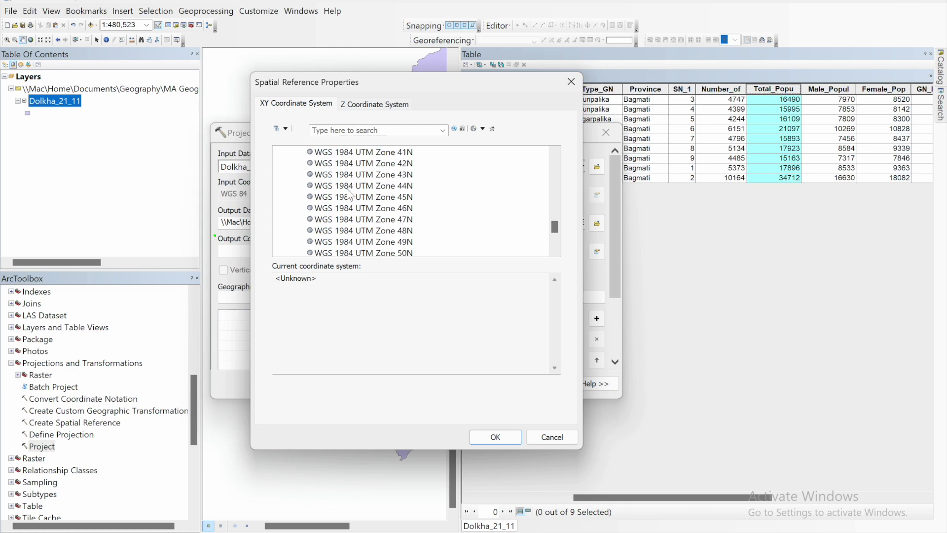
click(349, 187)
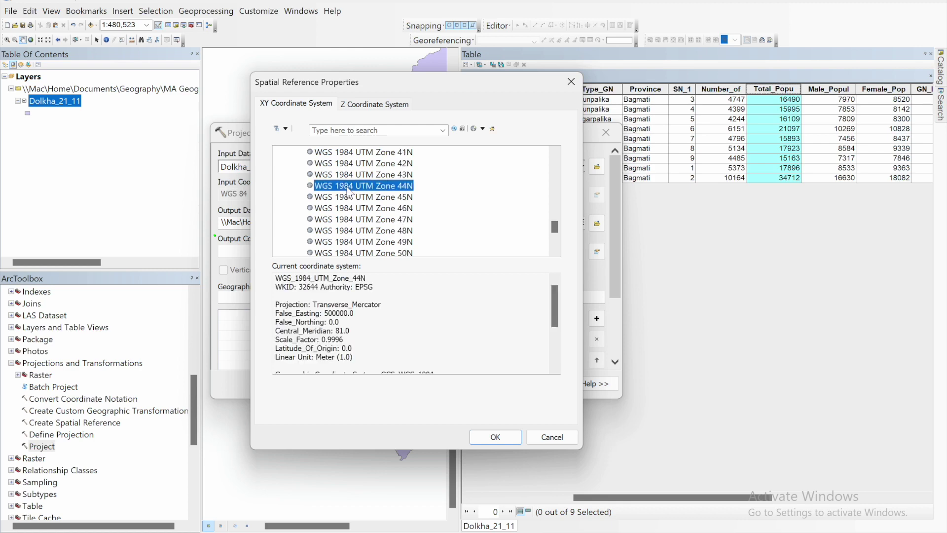
click(510, 437)
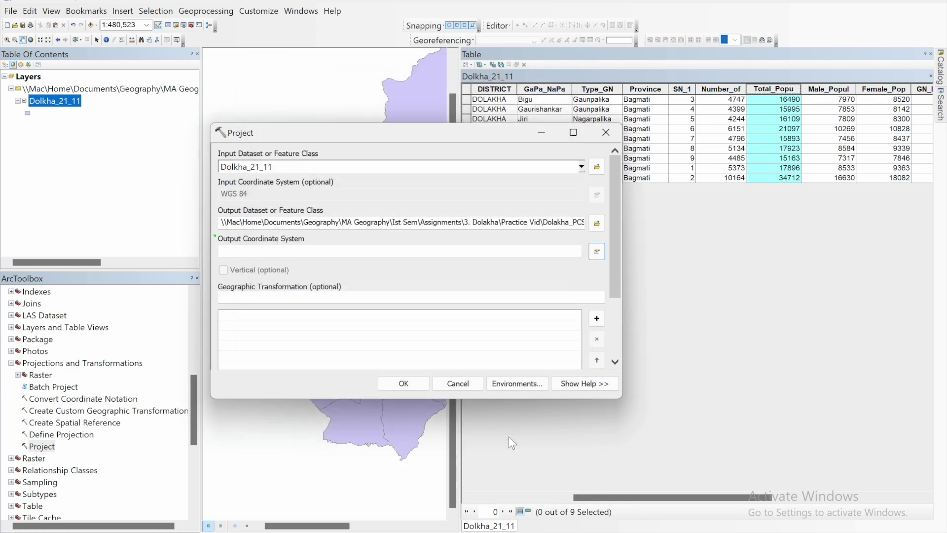
- Run the projection, then browse Add Data to the 3. Dolakha > Practice Vid folder
click(399, 383)
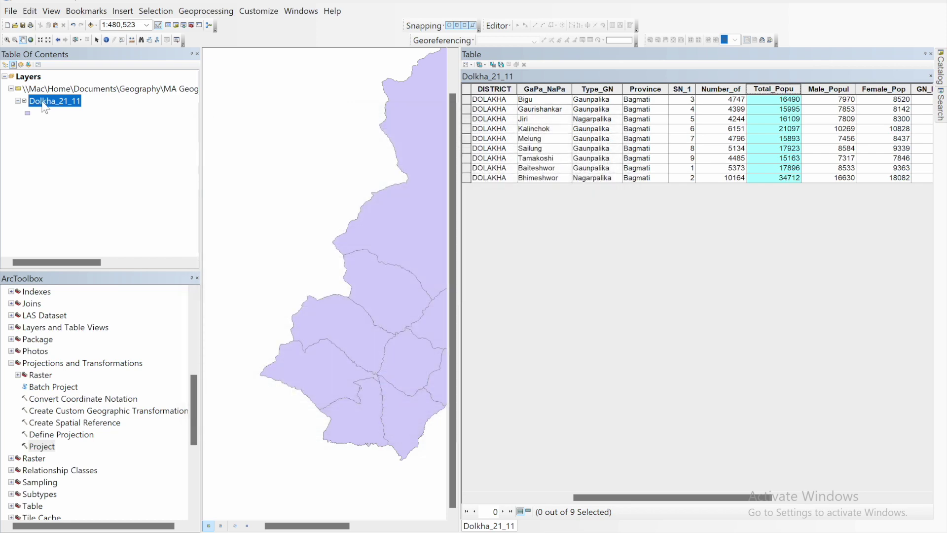
click(93, 25)
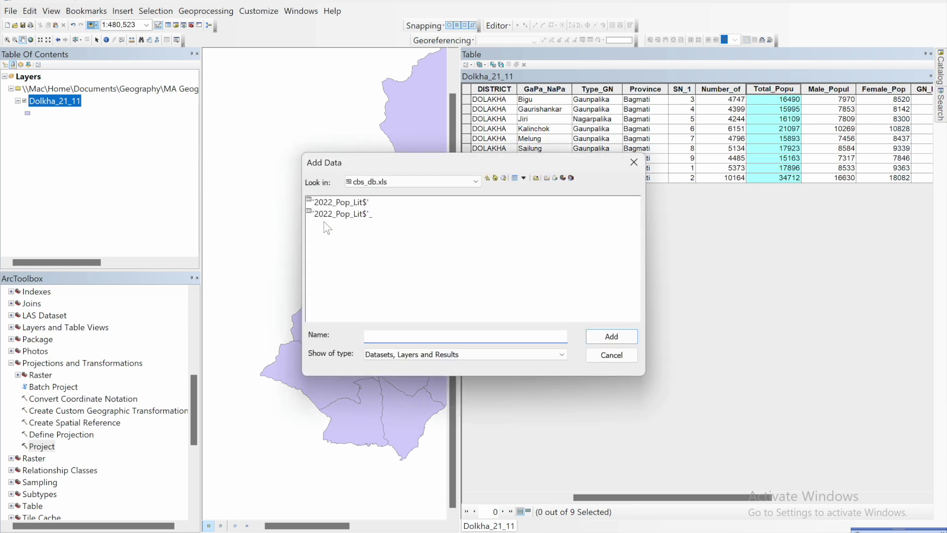
click(487, 177)
click(487, 177)
click(487, 177)
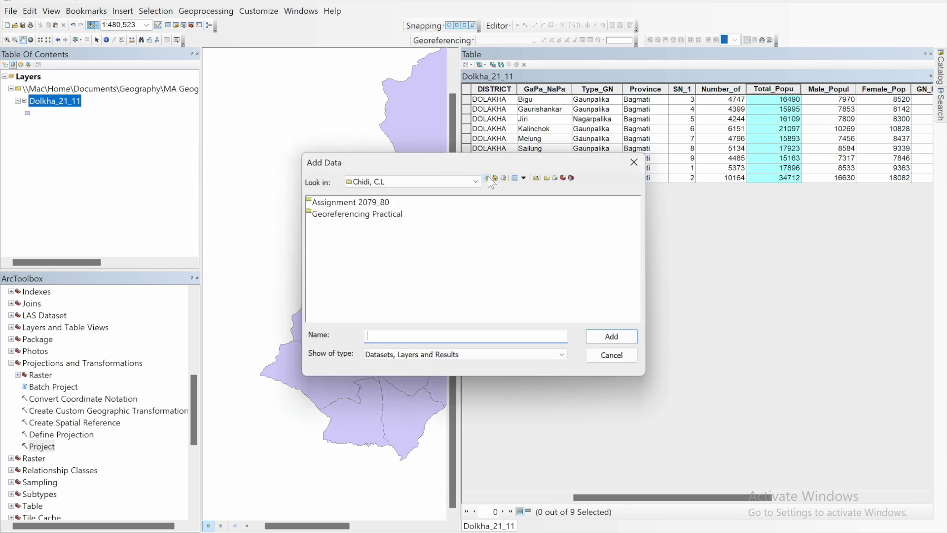
click(487, 177)
click(487, 177)
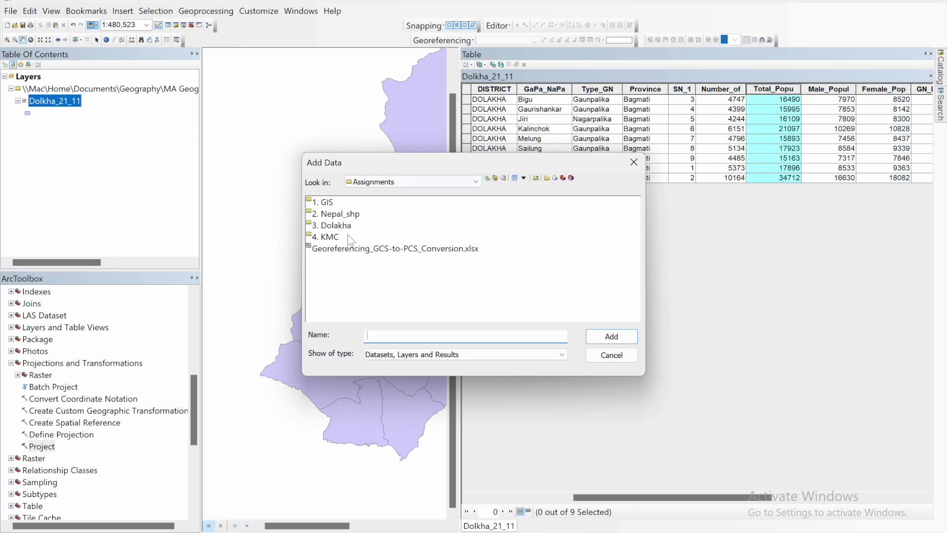
double_click(331, 226)
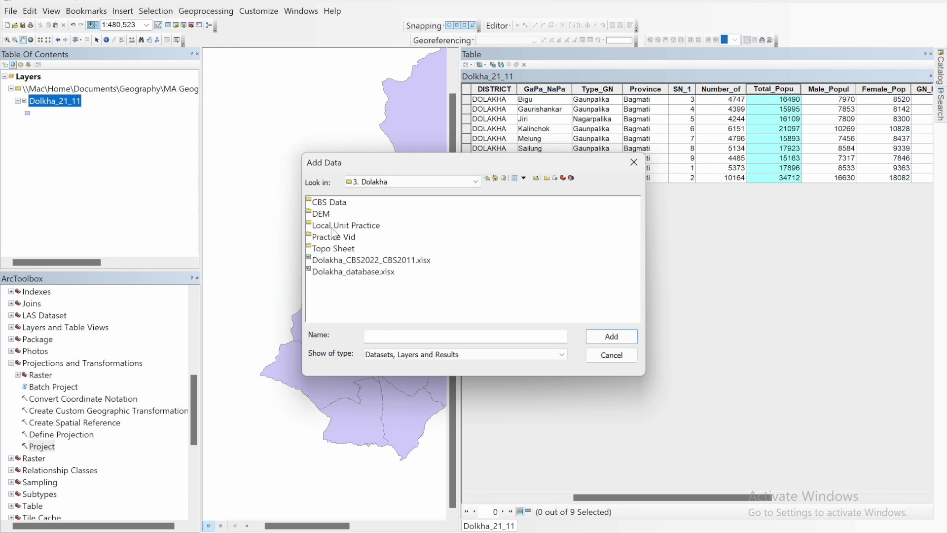
double_click(335, 238)
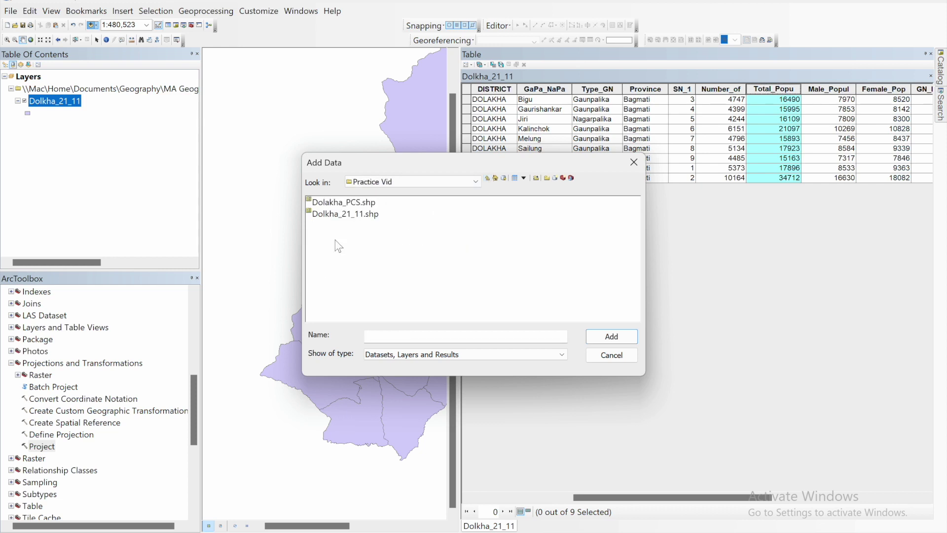
- Add Dolakha_PCS.shp, dismiss the coordinate system warning, and hide the Dolkha_21_11 layer
double_click(346, 203)
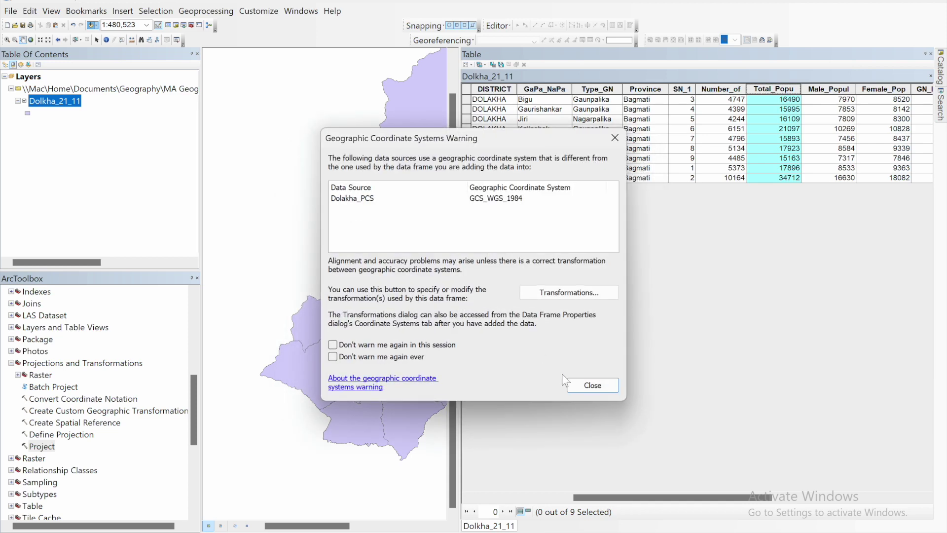
click(593, 385)
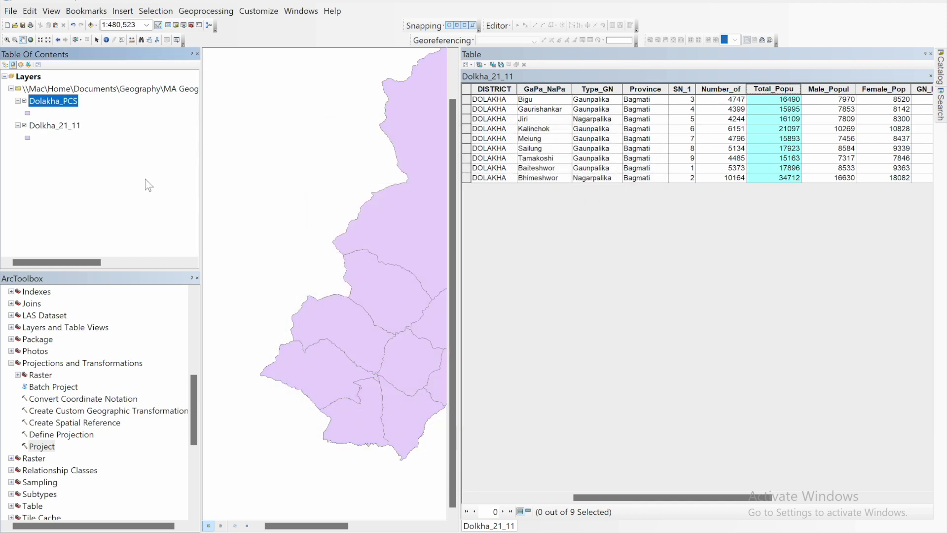
click(25, 126)
- Close the table and confirm Dolakha_PCS's source is WGS_1984_UTM_Zone_44N with Meter linear units
click(931, 54)
right_click(51, 102)
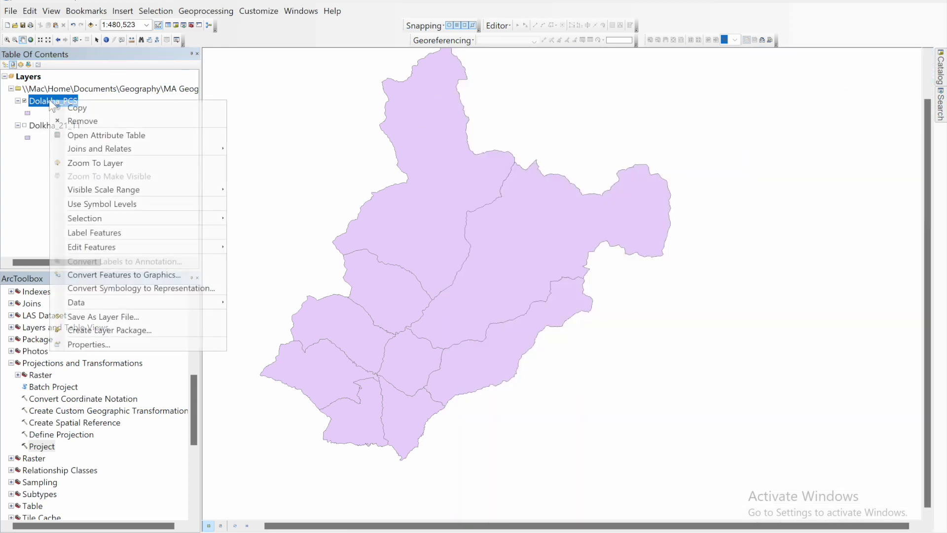
click(103, 345)
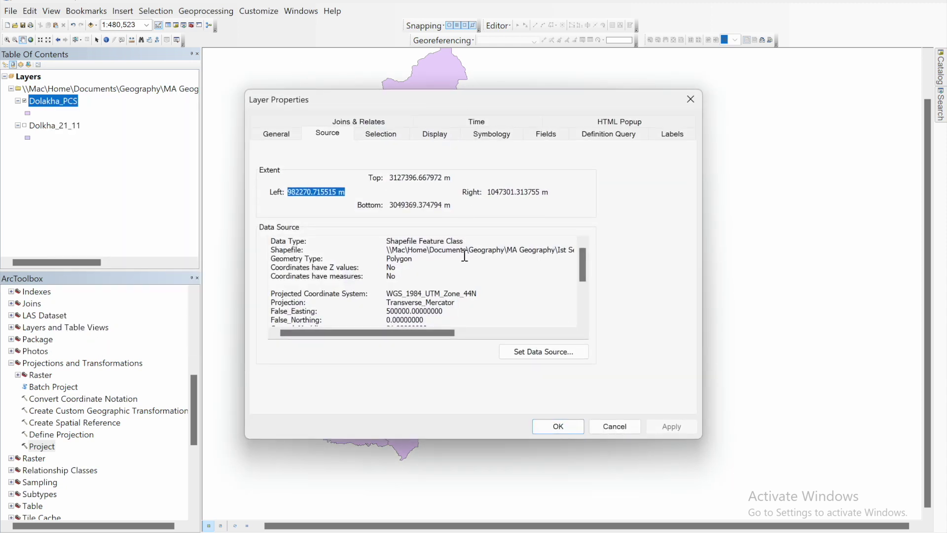
scroll(446, 296, down, 2)
drag(288, 312, 391, 313)
click(391, 313)
double_click(401, 311)
drag(295, 313, 399, 313)
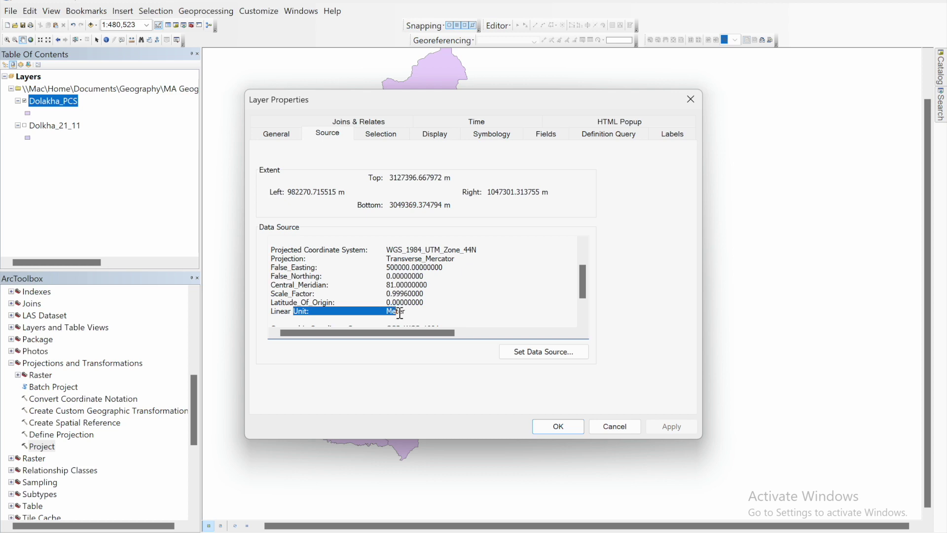
click(403, 311)
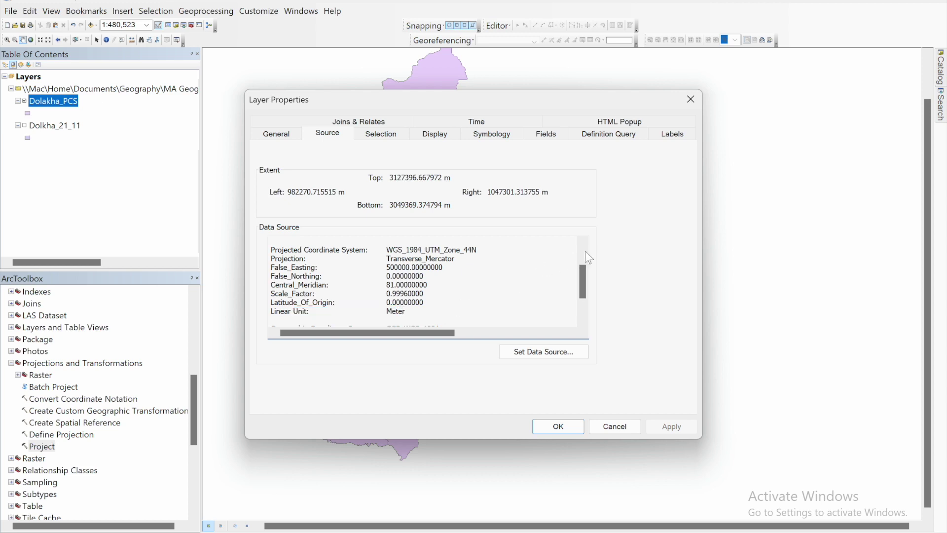
click(690, 99)
- Open the Dolakha_PCS attribute table and add a new Double field named Area
right_click(42, 101)
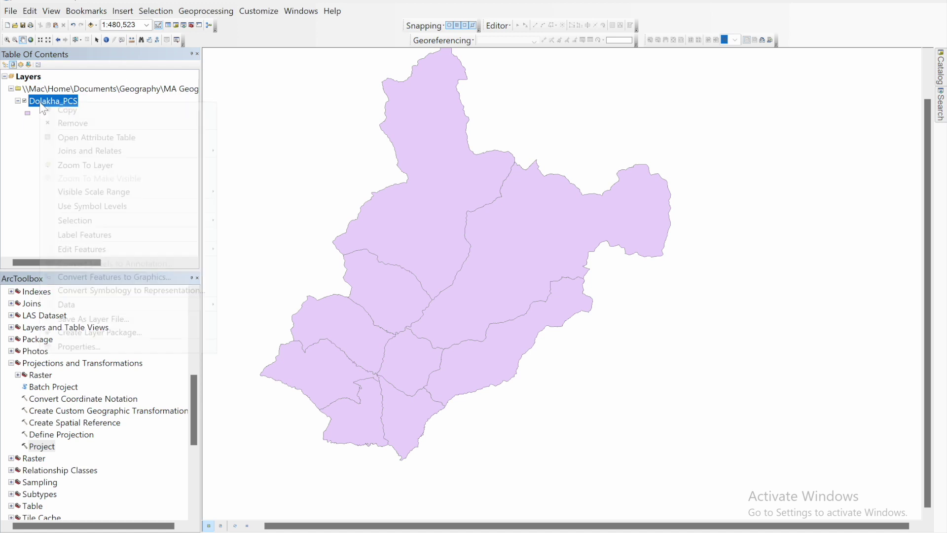
click(107, 137)
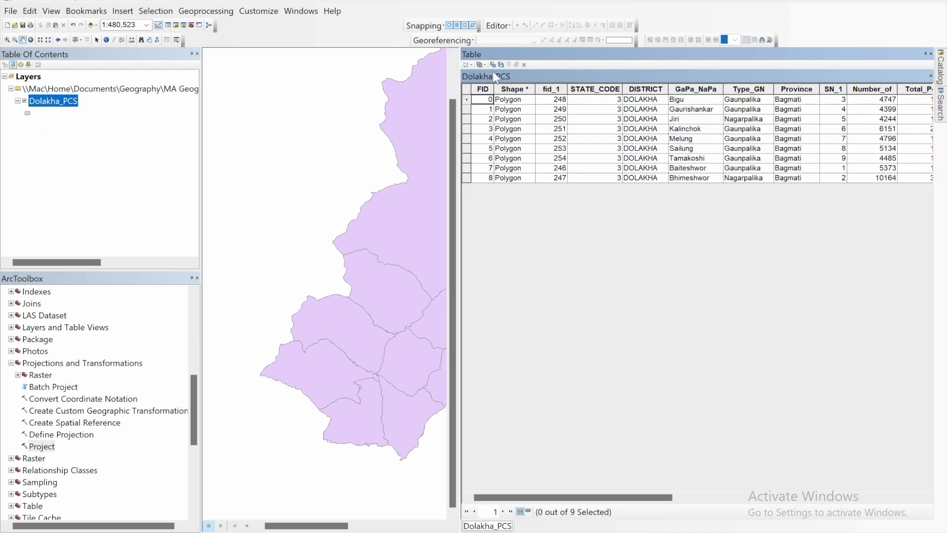
click(469, 65)
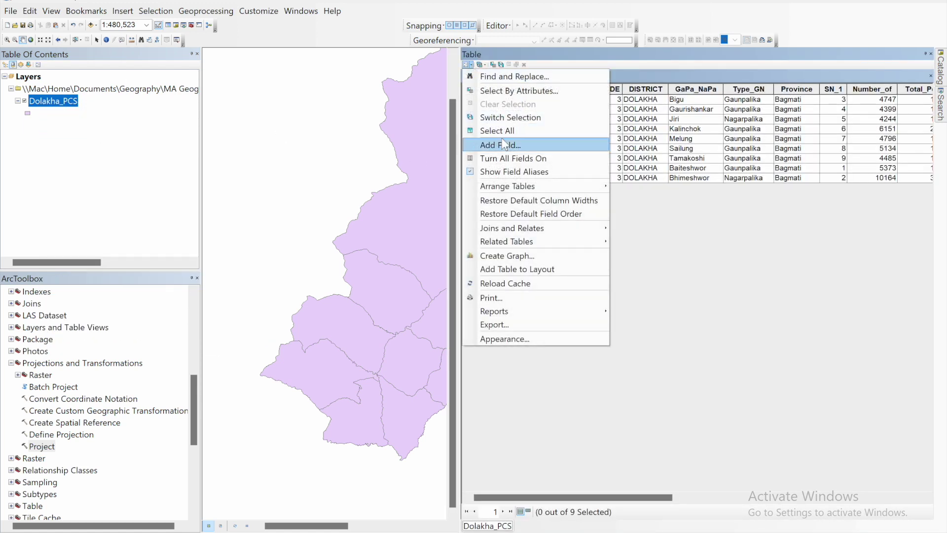
click(508, 144)
text(Area)
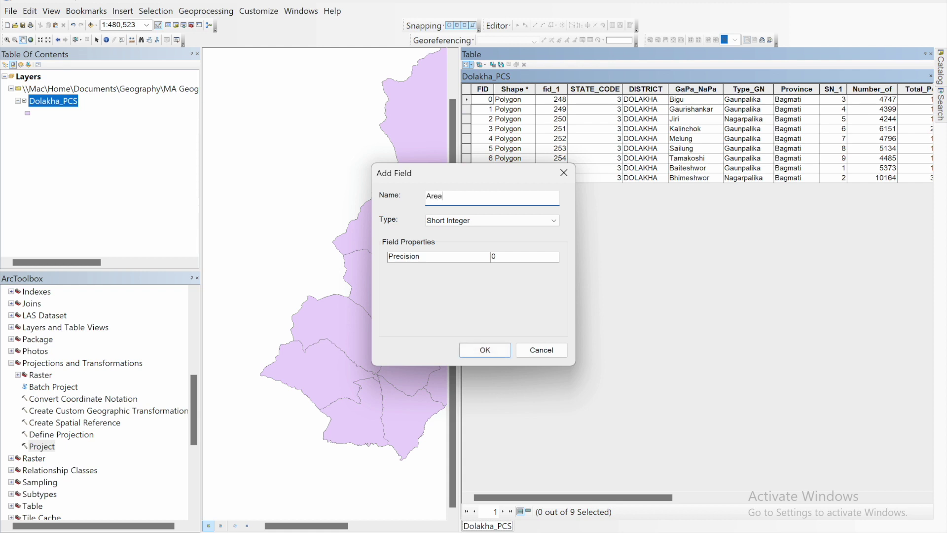
click(536, 223)
click(463, 257)
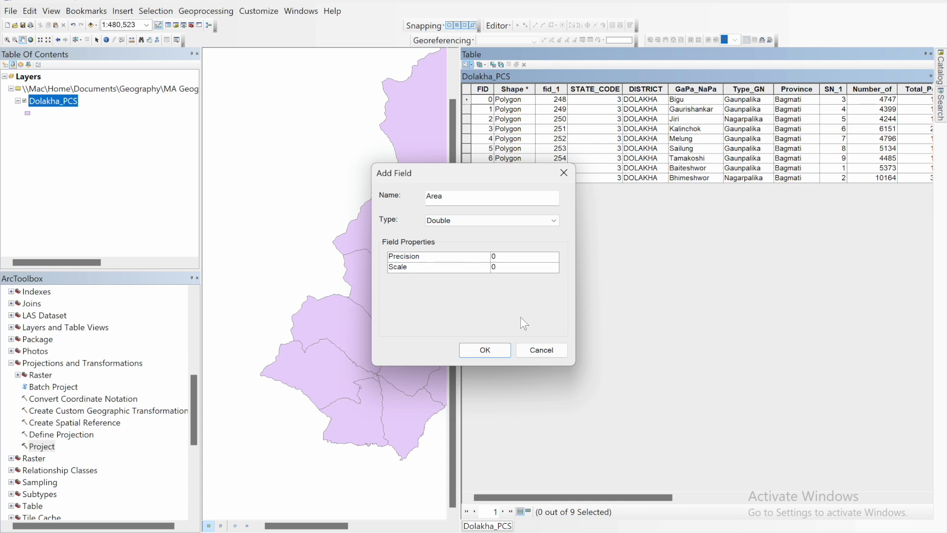
click(492, 347)
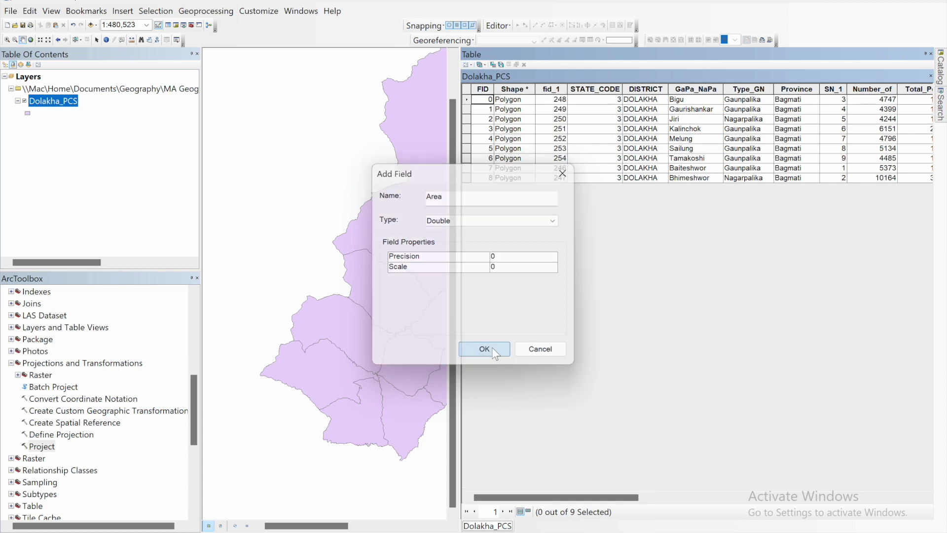
drag(529, 499, 795, 498)
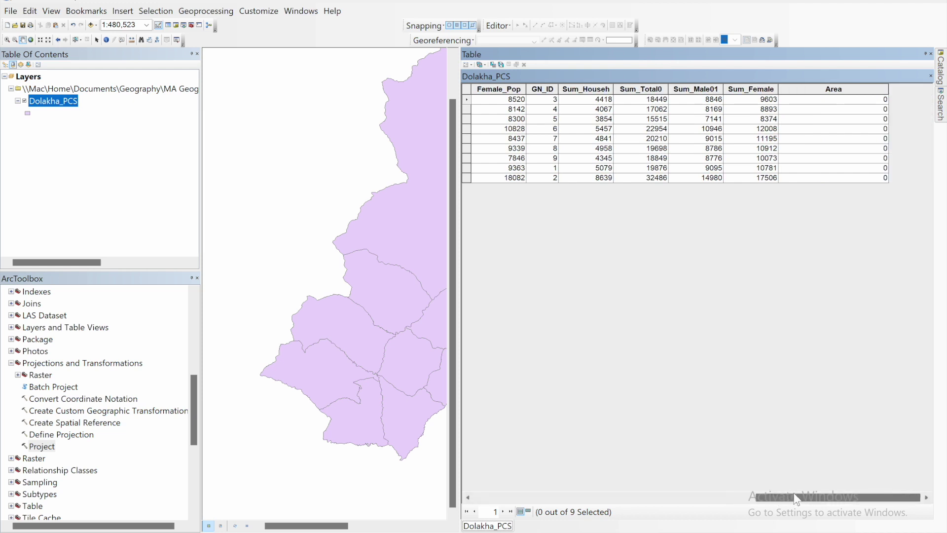
- Calculate Geometry on Area in square kilometres, giving values of about 80.87 to 684.77
right_click(795, 89)
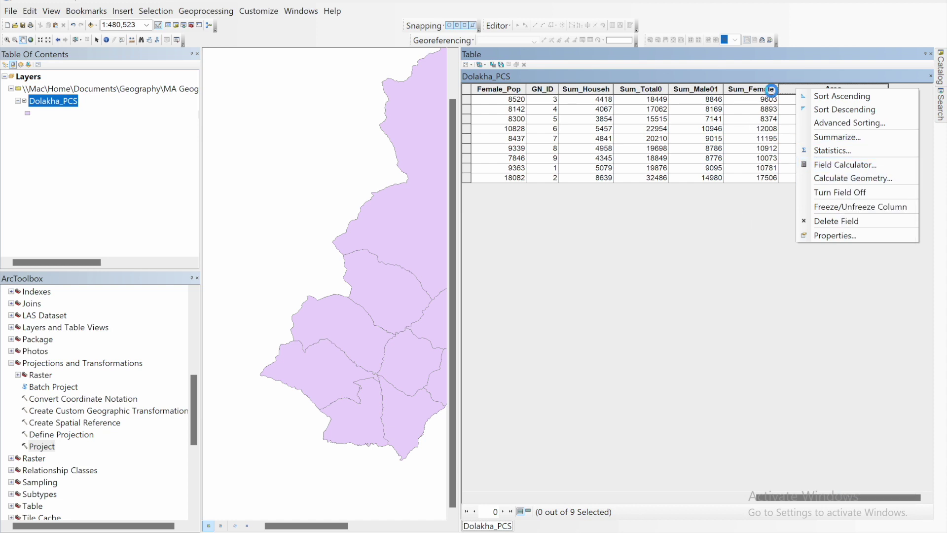
click(791, 89)
right_click(803, 88)
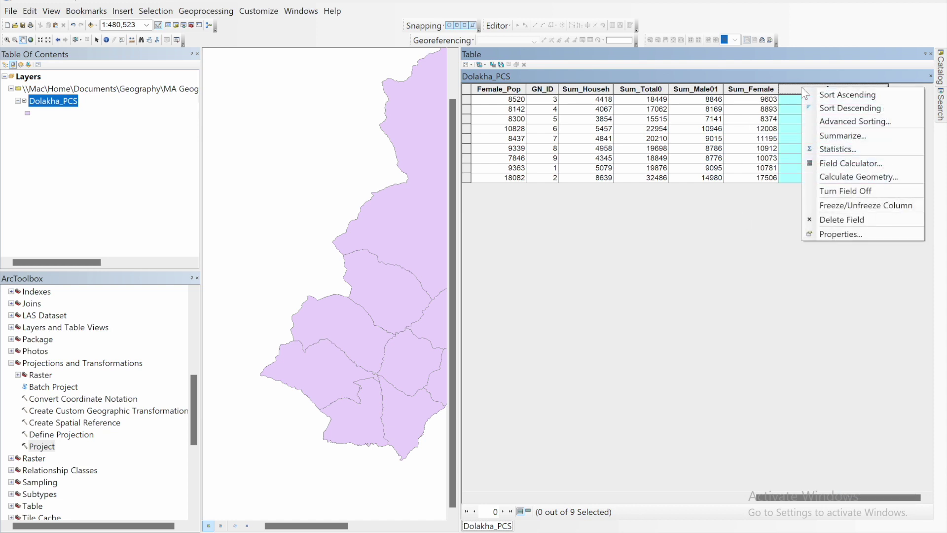
click(834, 181)
click(424, 300)
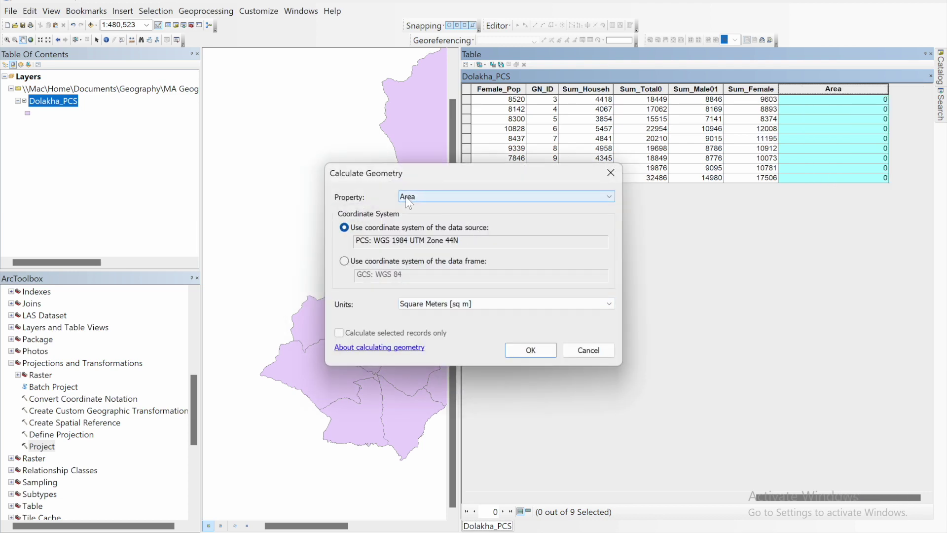
click(430, 304)
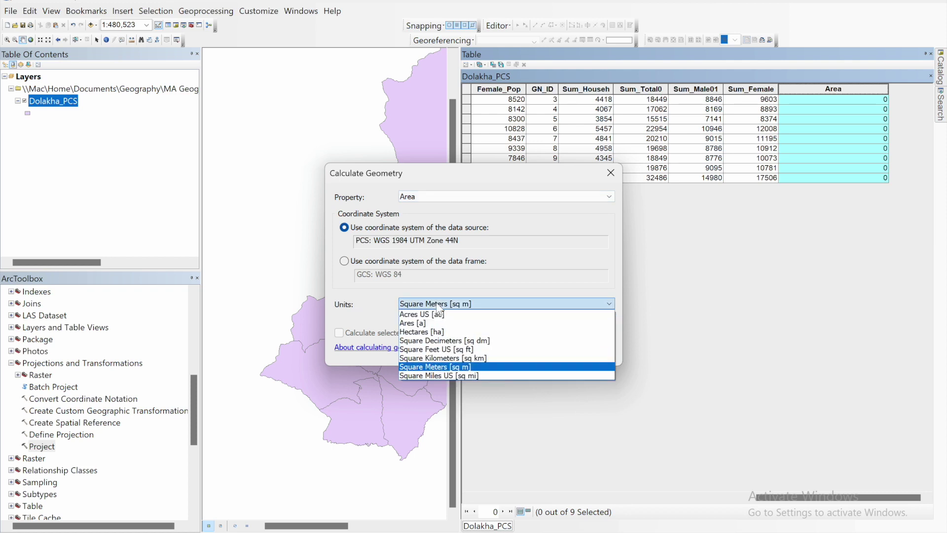
click(437, 359)
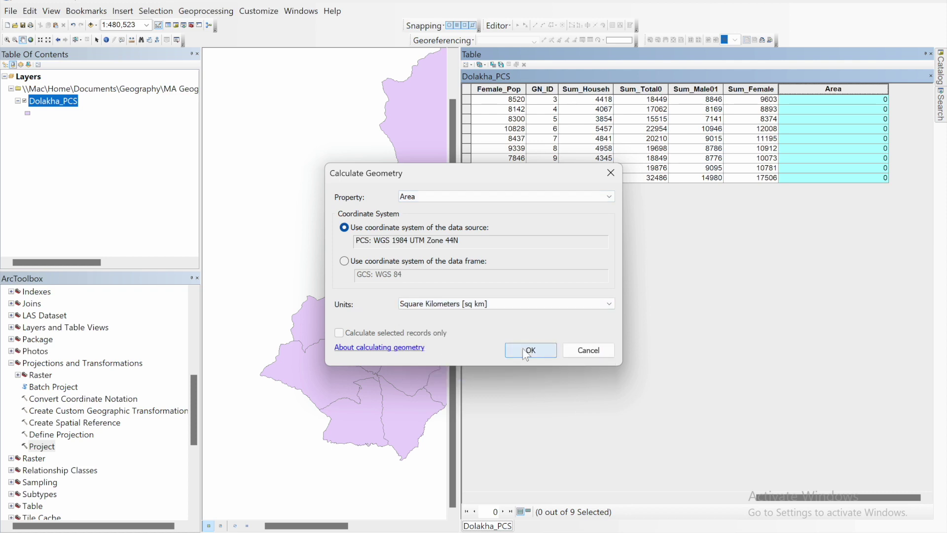
click(523, 347)
click(437, 302)
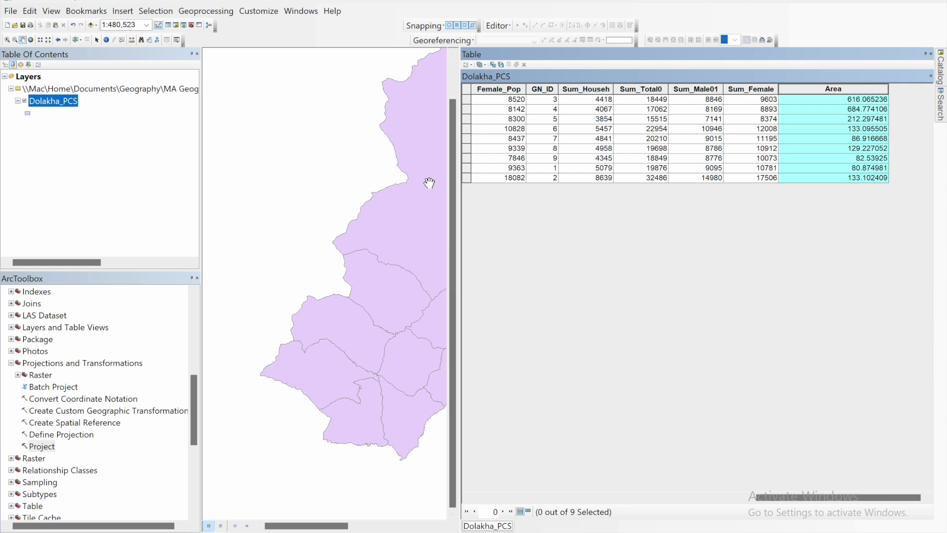
- Pan the map, scroll the table back, and start adding another field from Table Options
drag(429, 184, 353, 214)
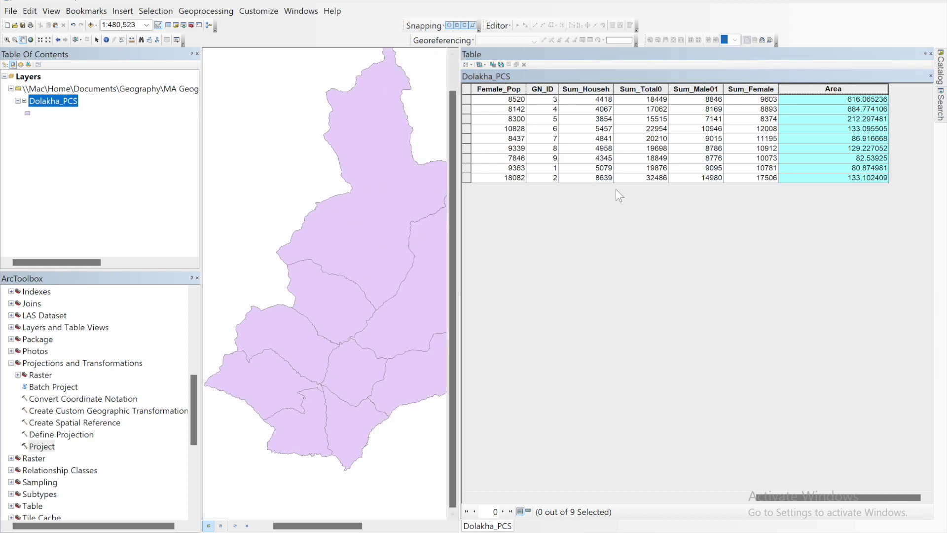
drag(795, 498, 543, 496)
click(664, 102)
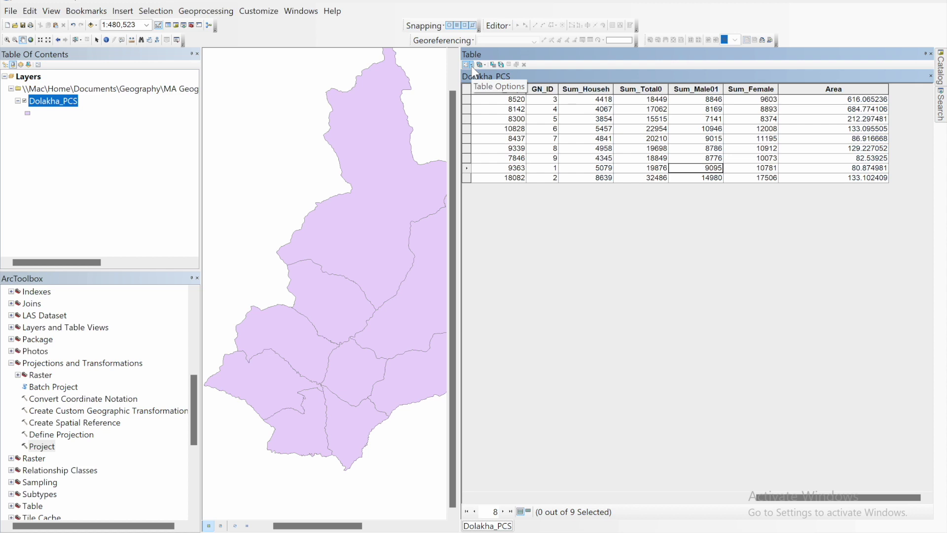
click(471, 64)
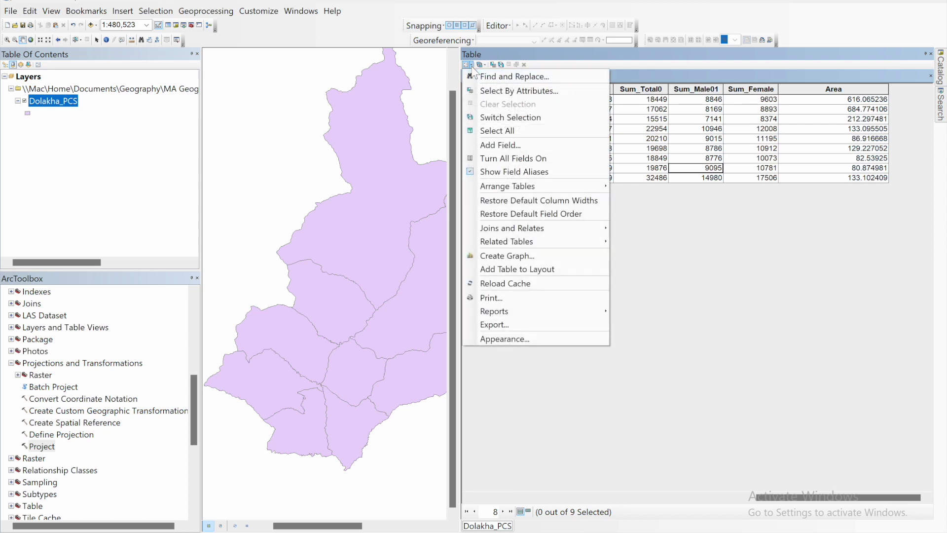
click(513, 145)
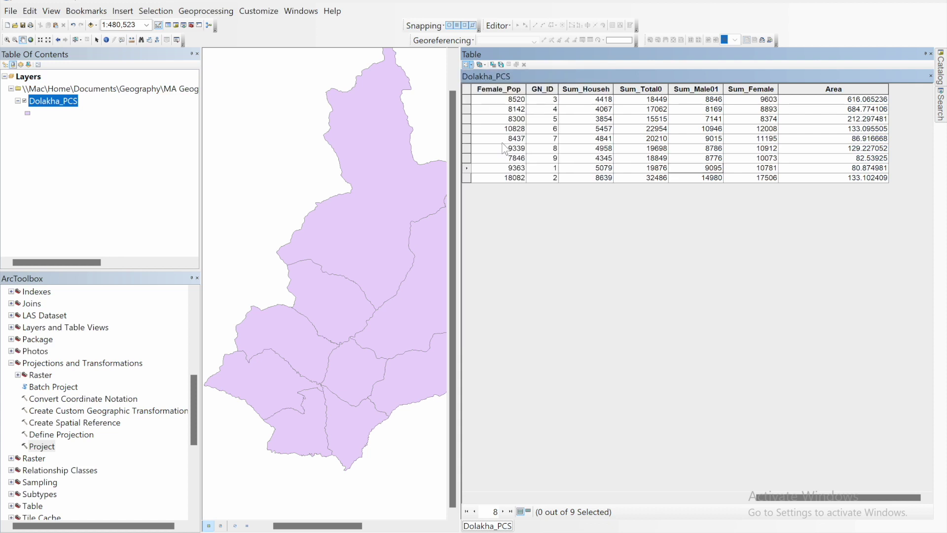
- Name the new Short Integer field Pop_Den021, fixing a typo, and create it
text(Po)
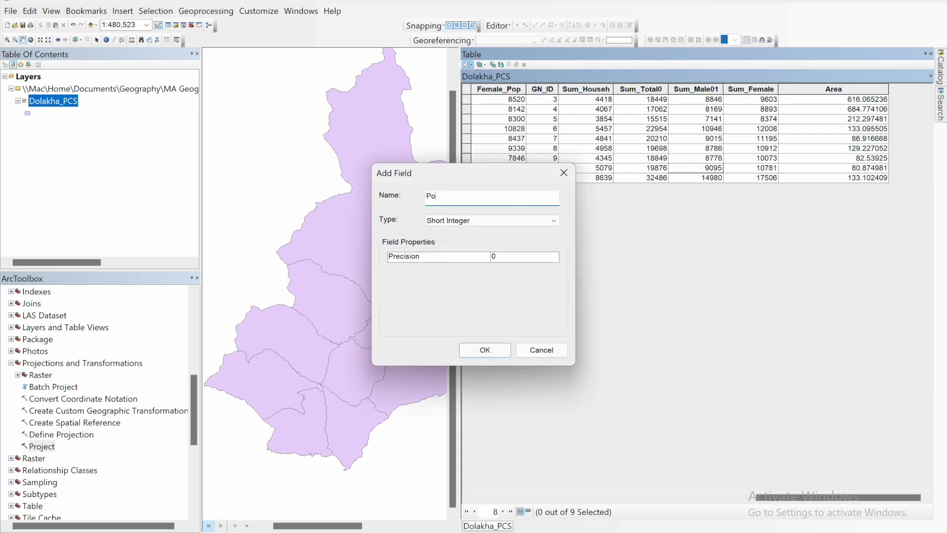
text(p_De)
key(BackSpace)
key(BackSpace)
key(BackSpace)
text(021)
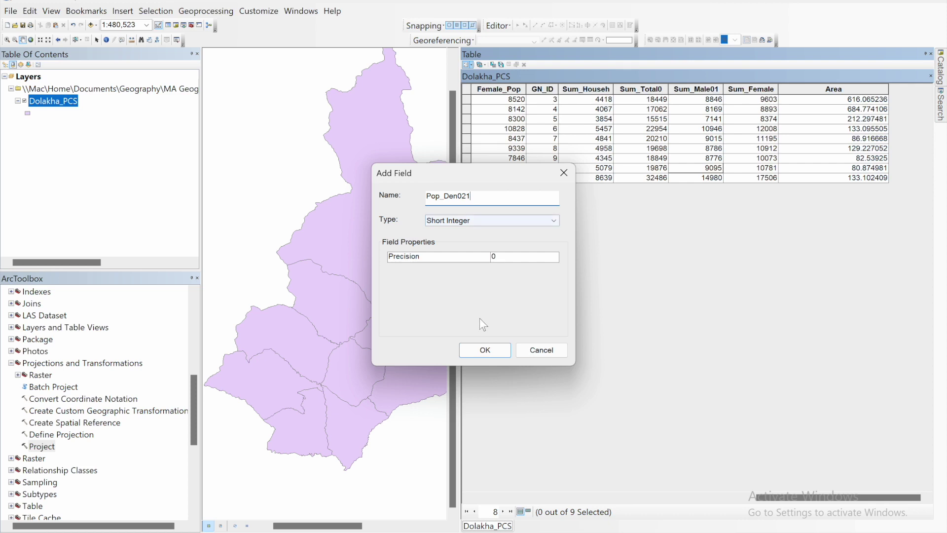
click(474, 348)
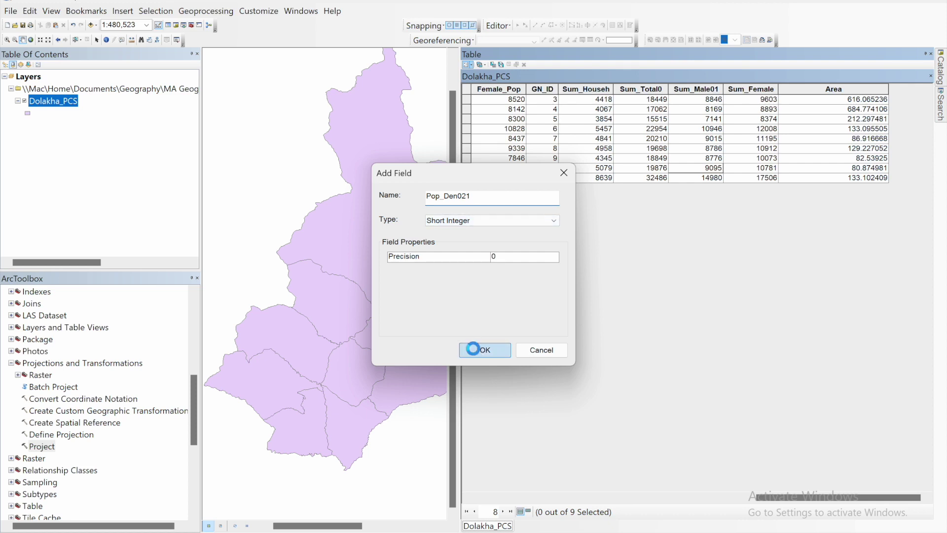
drag(790, 498, 807, 498)
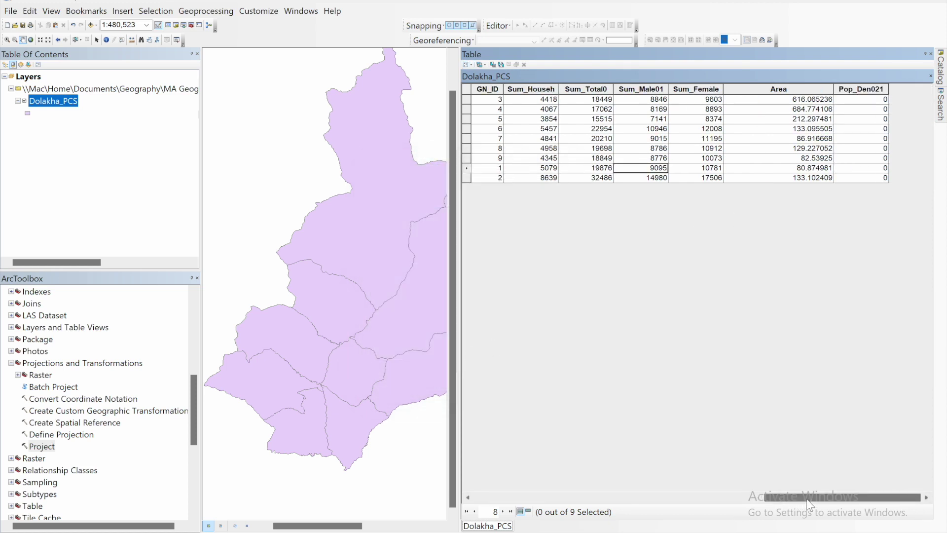
- Calculate Pop_Den021 as [Total_Popu] / [Area] in the Field Calculator, outside an edit session
right_click(862, 89)
click(760, 217)
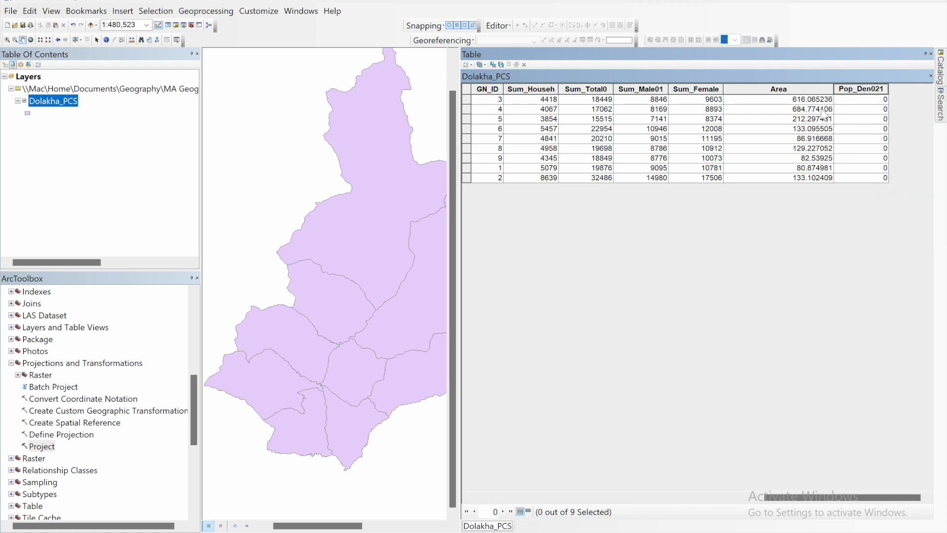
click(859, 88)
right_click(859, 90)
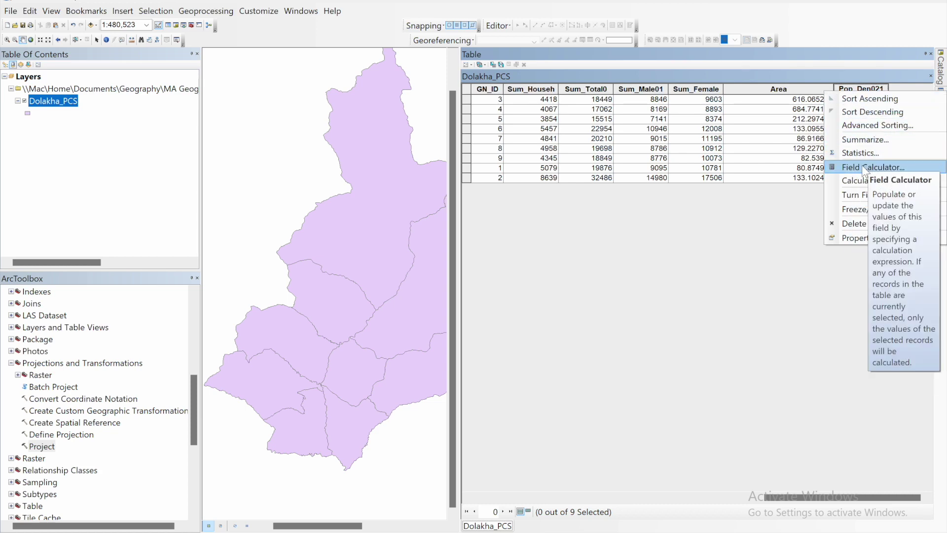
click(865, 169)
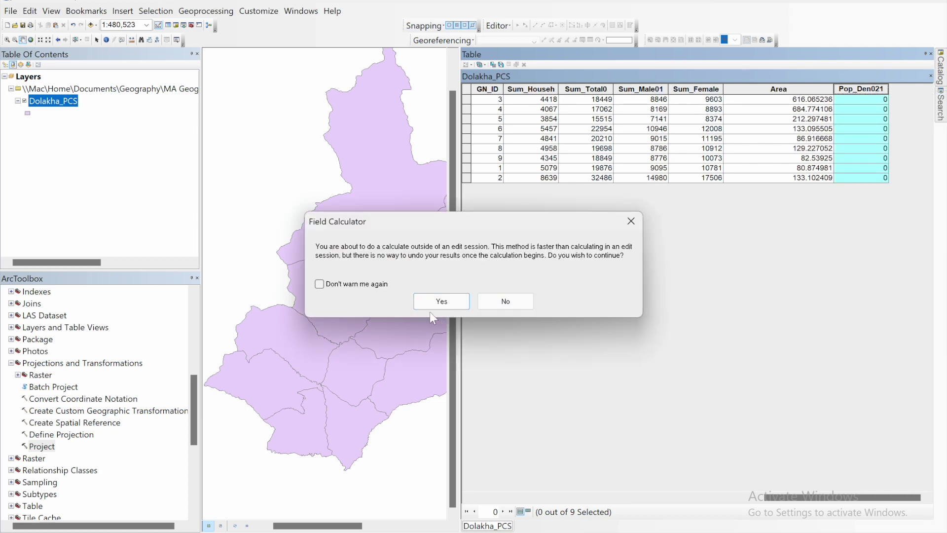
click(434, 301)
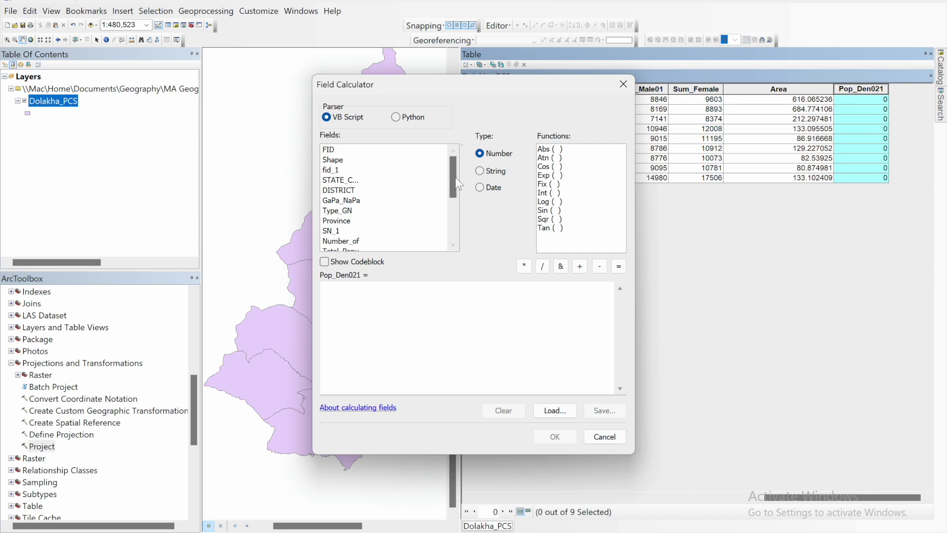
drag(454, 176, 453, 196)
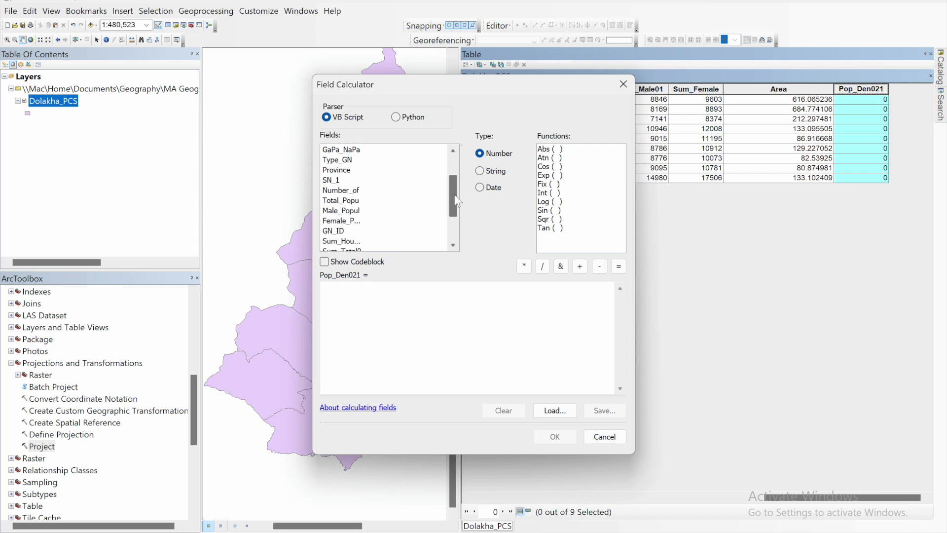
double_click(341, 201)
click(543, 267)
scroll(362, 211, down, 2)
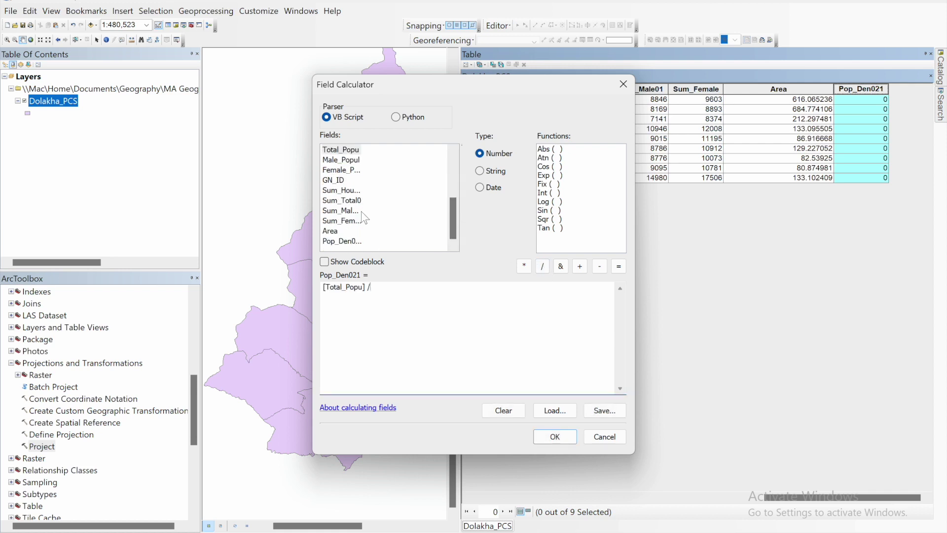
double_click(339, 231)
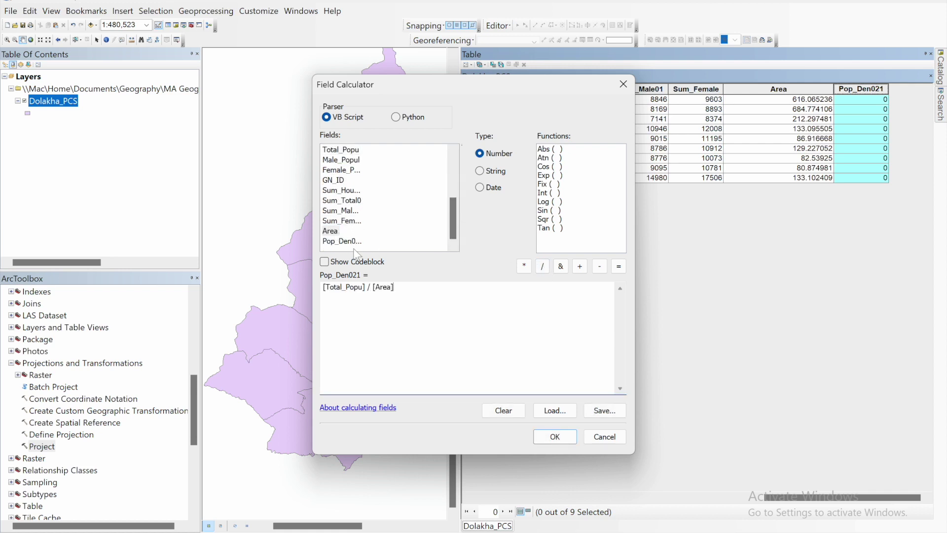
click(547, 439)
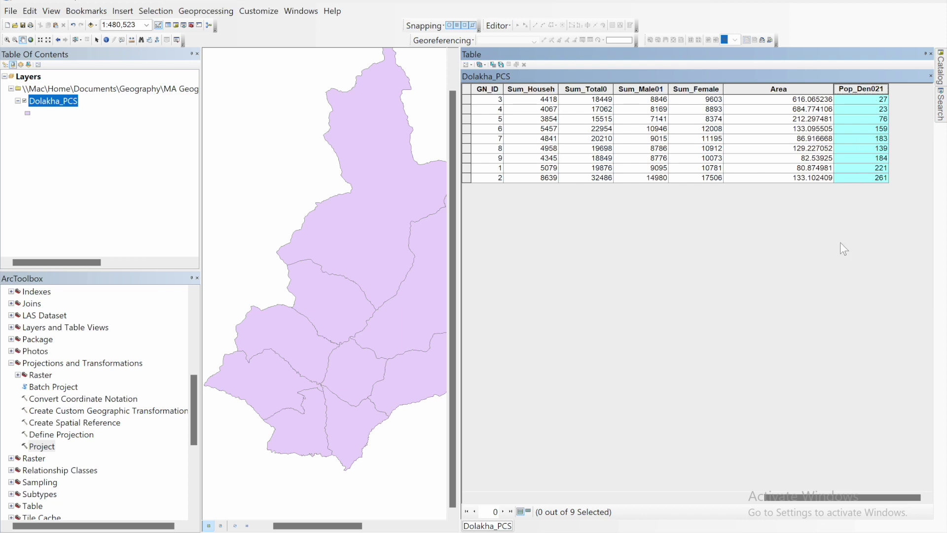
- Add a new Short Integer field named Pop_Den011 to the table
click(470, 67)
click(504, 142)
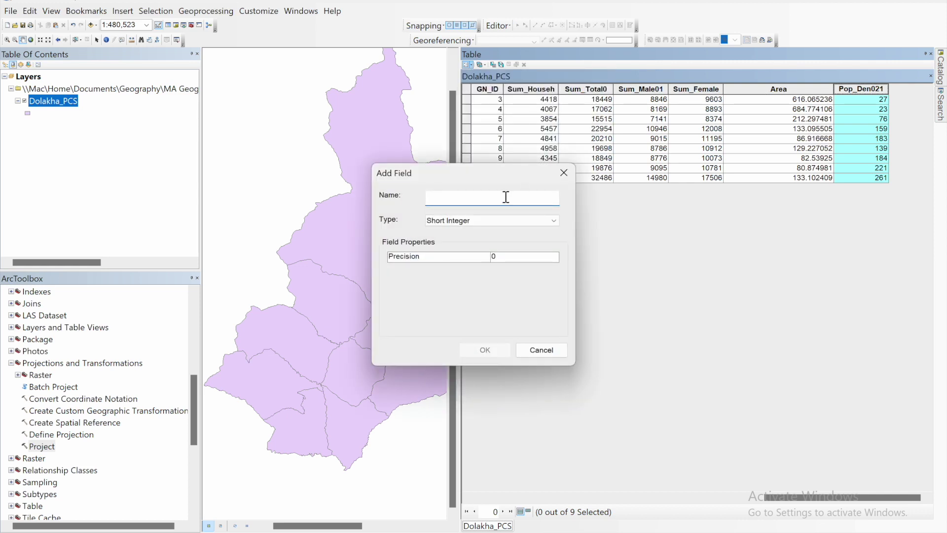
text(Pop)
click(488, 354)
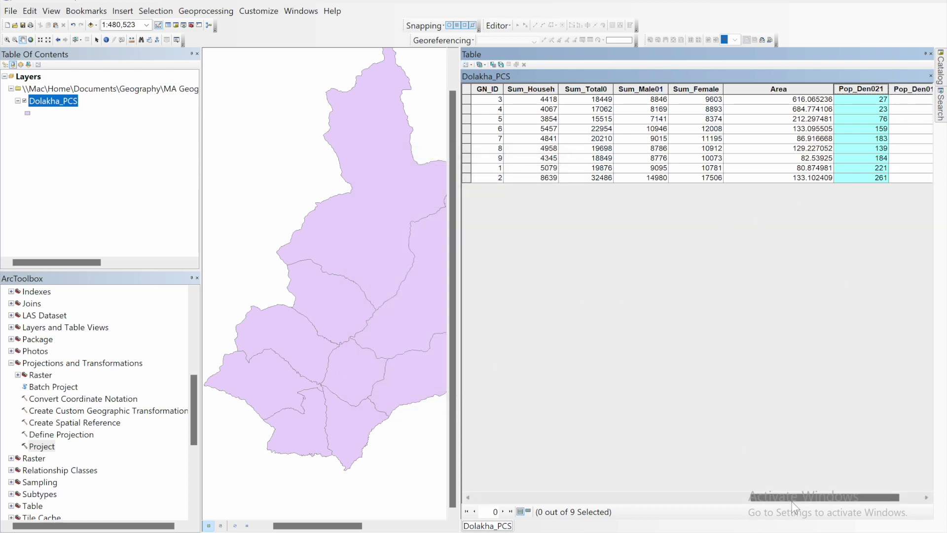
drag(825, 497, 847, 497)
- Open the Field Calculator for Pop_Den011 and clear the previous expression
click(888, 89)
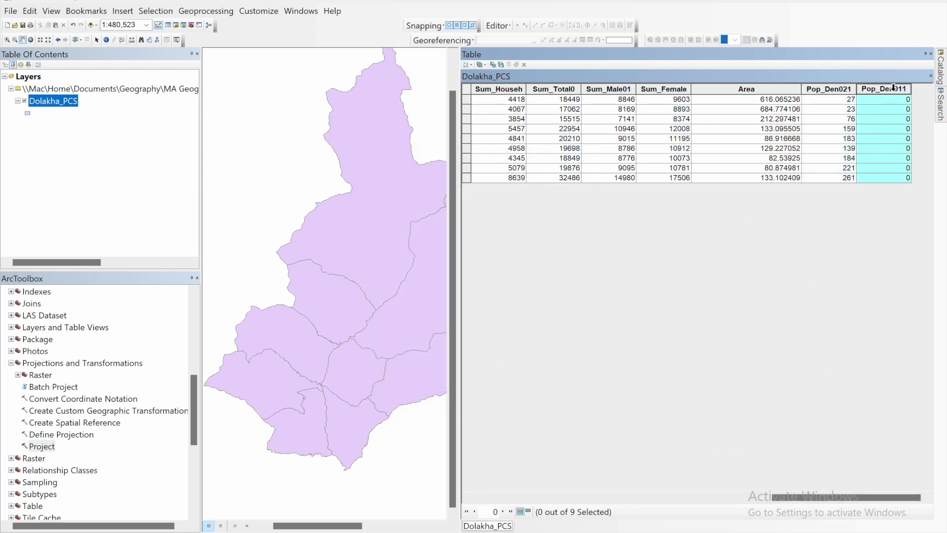
right_click(888, 90)
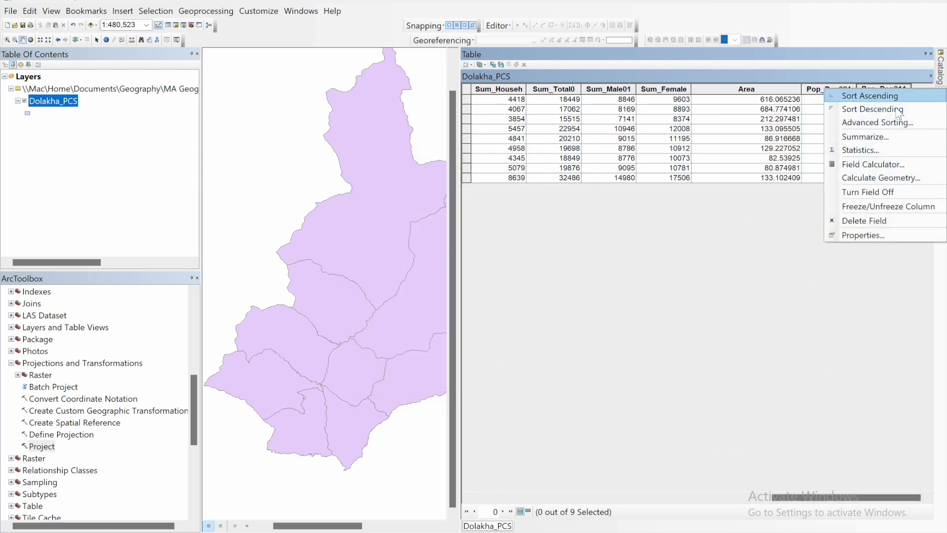
click(874, 164)
click(446, 301)
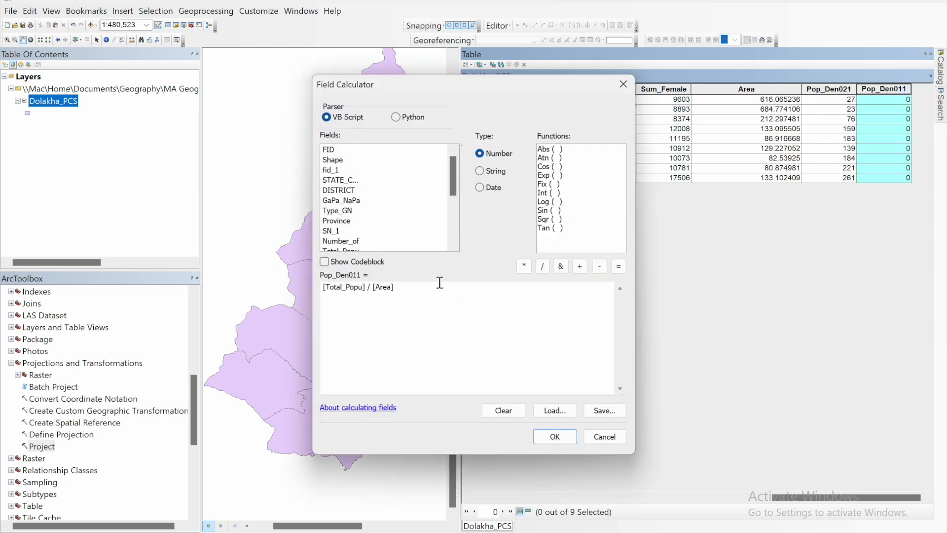
click(406, 294)
key(ctrl+a)
key(Delete)
- Calculate Pop_Den011 as [Sum_Total0] / [Area]
drag(454, 183, 454, 210)
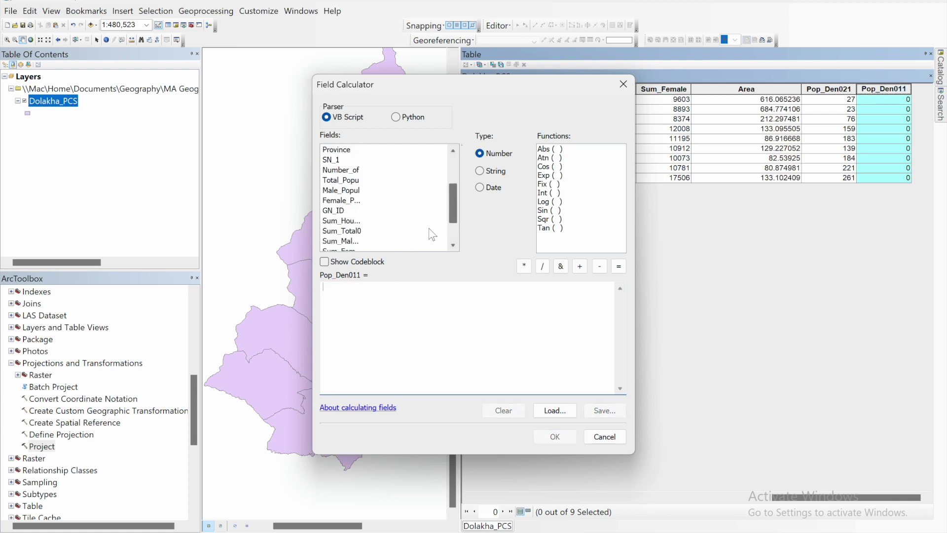
double_click(340, 232)
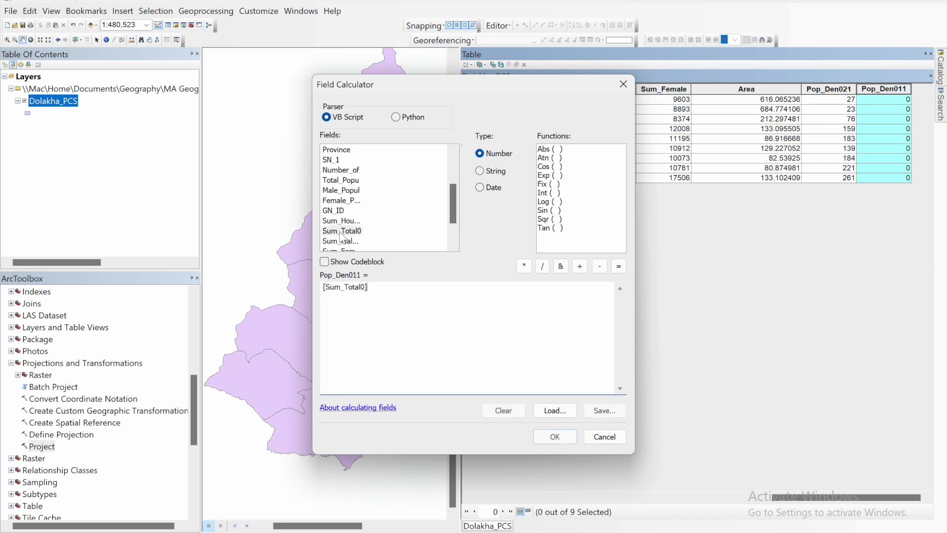
click(541, 267)
drag(455, 203, 455, 219)
click(328, 221)
double_click(331, 221)
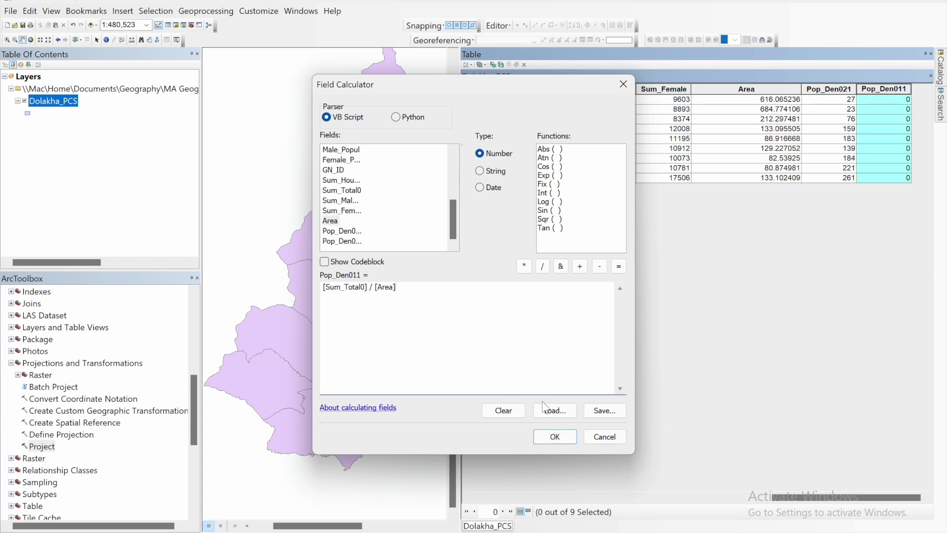
click(563, 437)
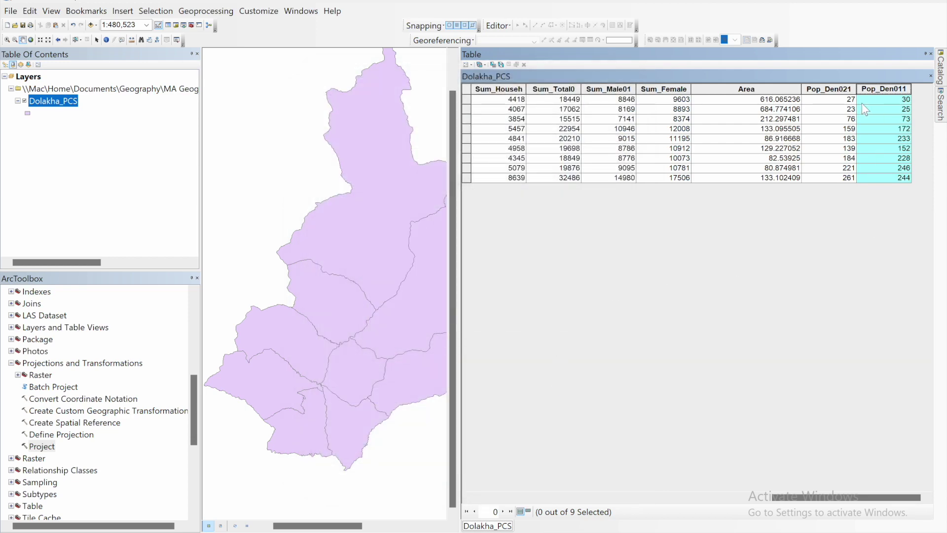
- Create a Short Integer Den_Change field and select its column for calculation
right_click(876, 88)
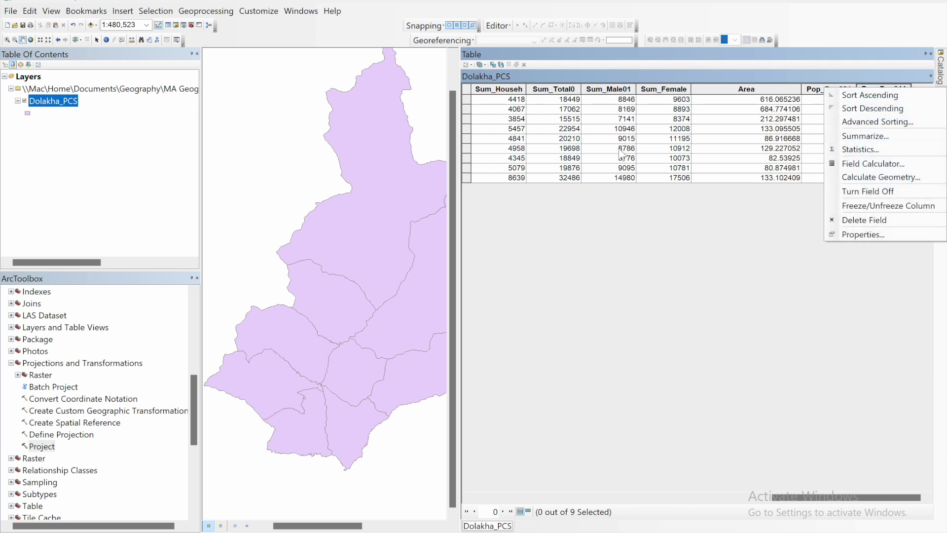
click(602, 234)
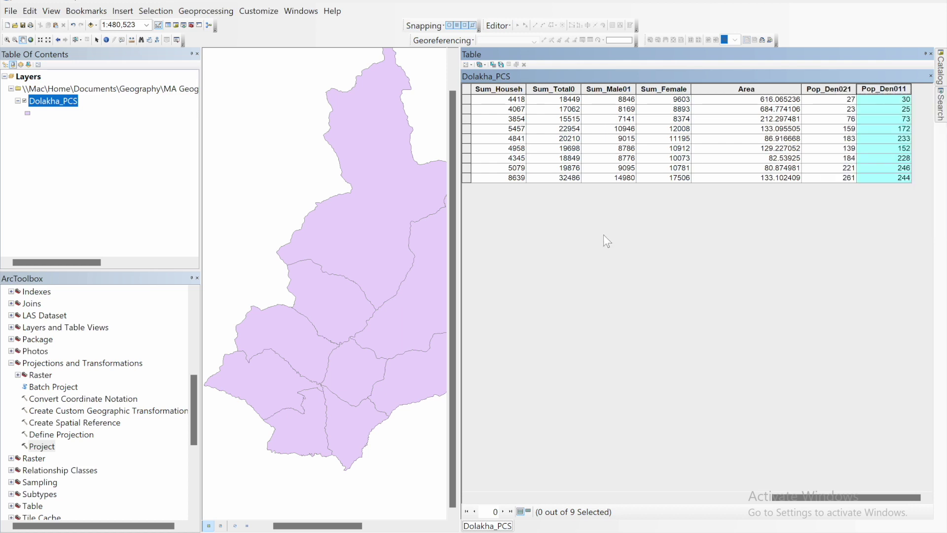
click(470, 65)
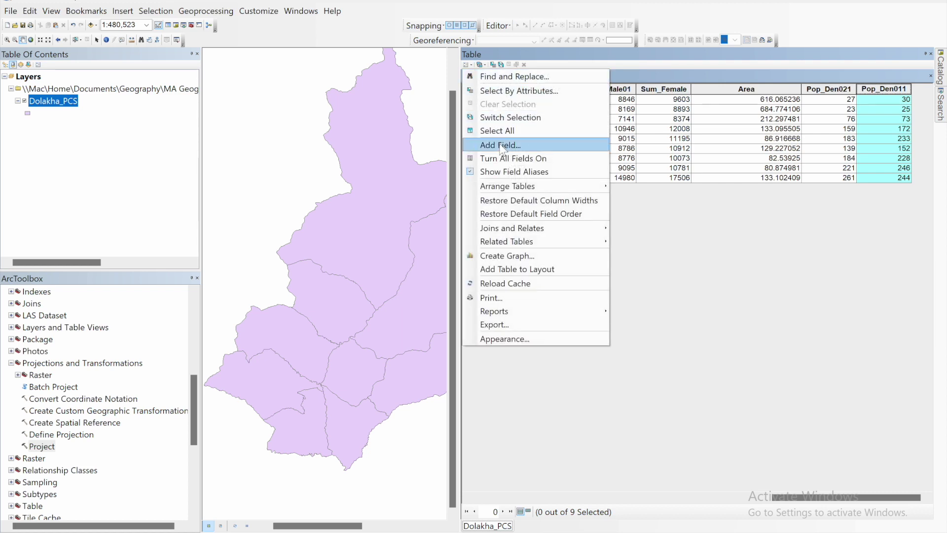
click(496, 142)
text(Den)
text(_Shange)
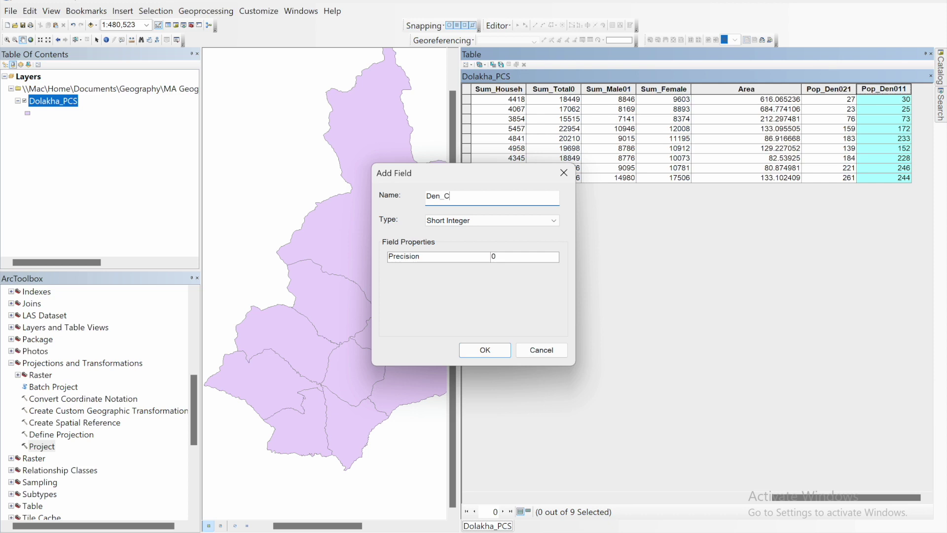
click(475, 350)
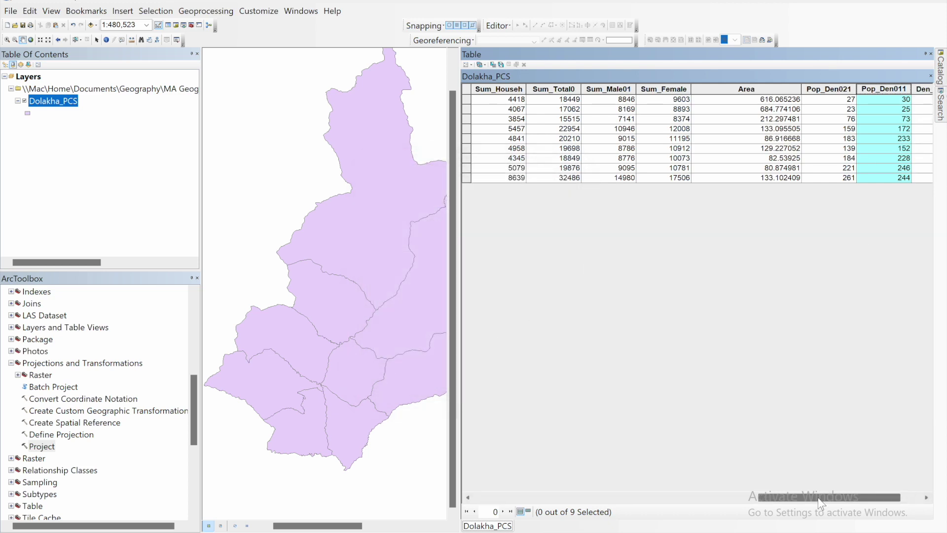
drag(821, 498, 874, 498)
click(880, 90)
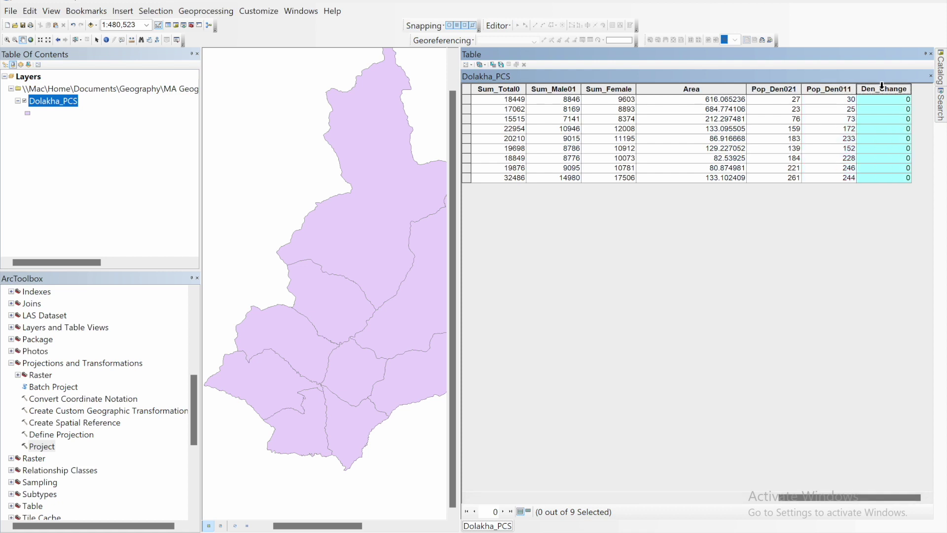
right_click(881, 90)
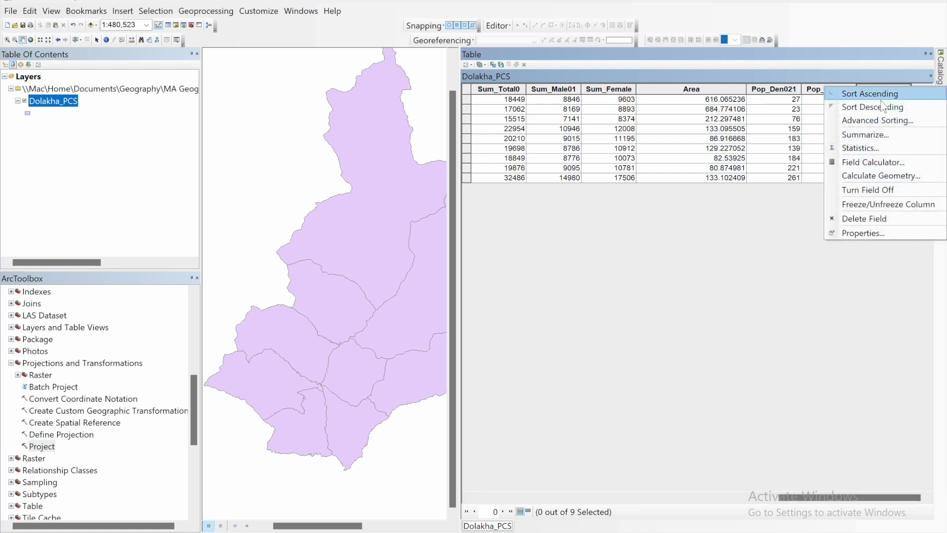
- Replace the old expression and calculate Den_Change as [Pop_Den021] - [Pop_Den011]
click(861, 163)
click(445, 303)
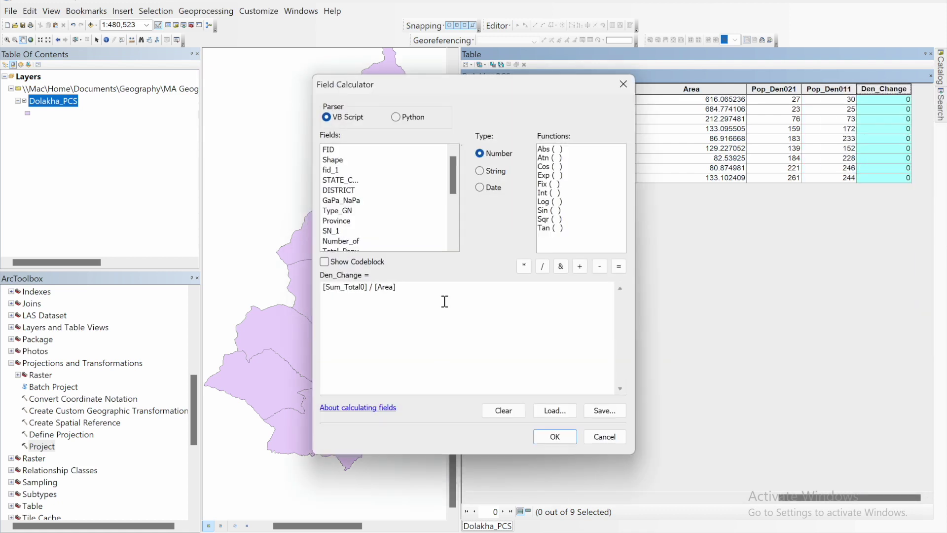
drag(432, 294, 295, 290)
key(Delete)
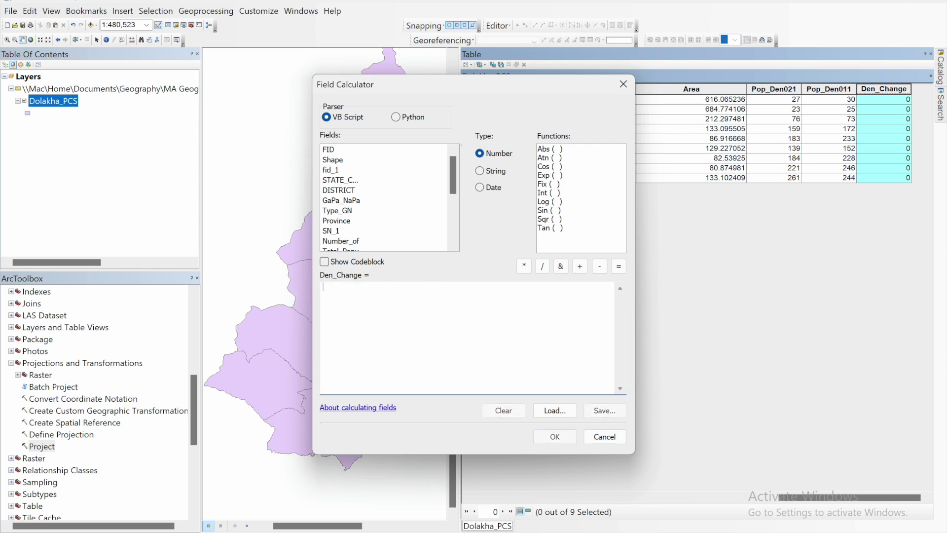
scroll(342, 220, down, 5)
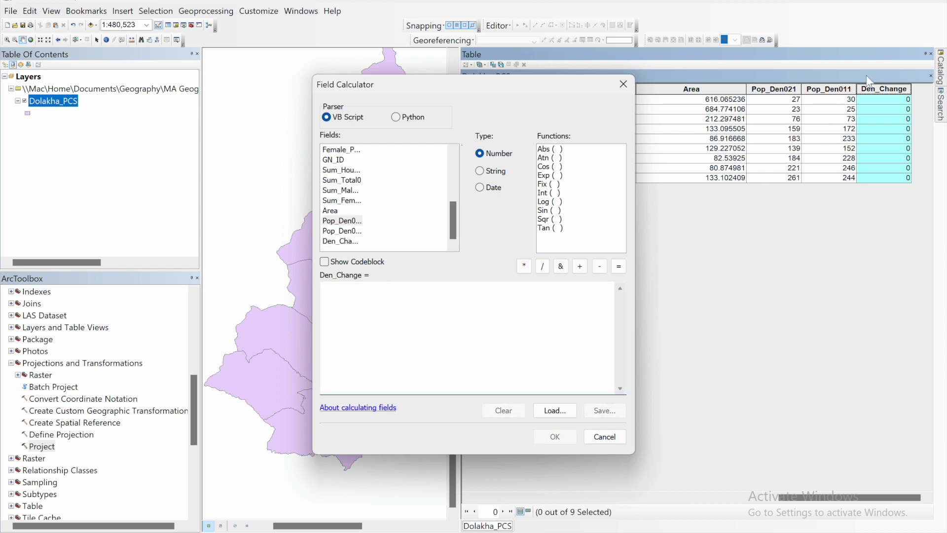
double_click(354, 226)
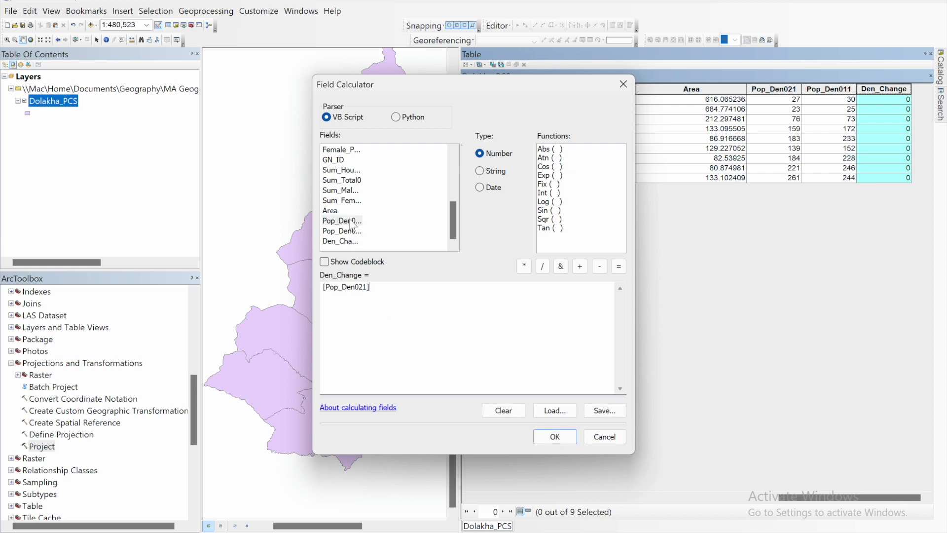
click(600, 268)
click(333, 233)
double_click(331, 233)
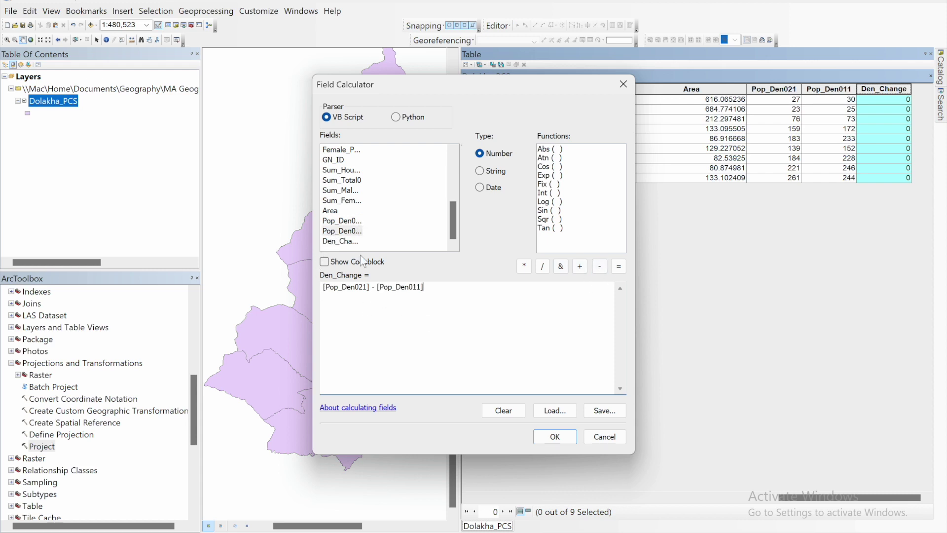
click(549, 437)
click(552, 437)
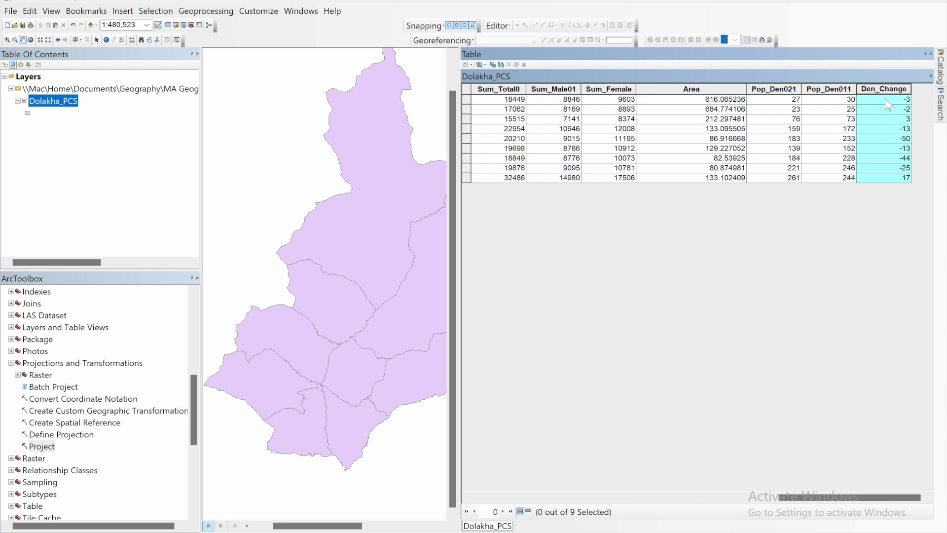
- Compare the Pop_Den021, Pop_Den011 and Den_Change columns to check the results
click(772, 89)
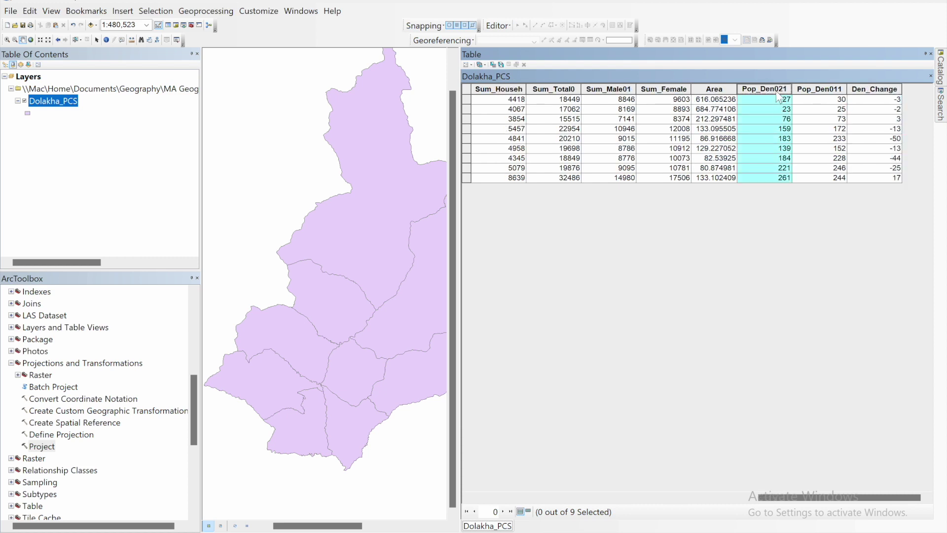
click(813, 89)
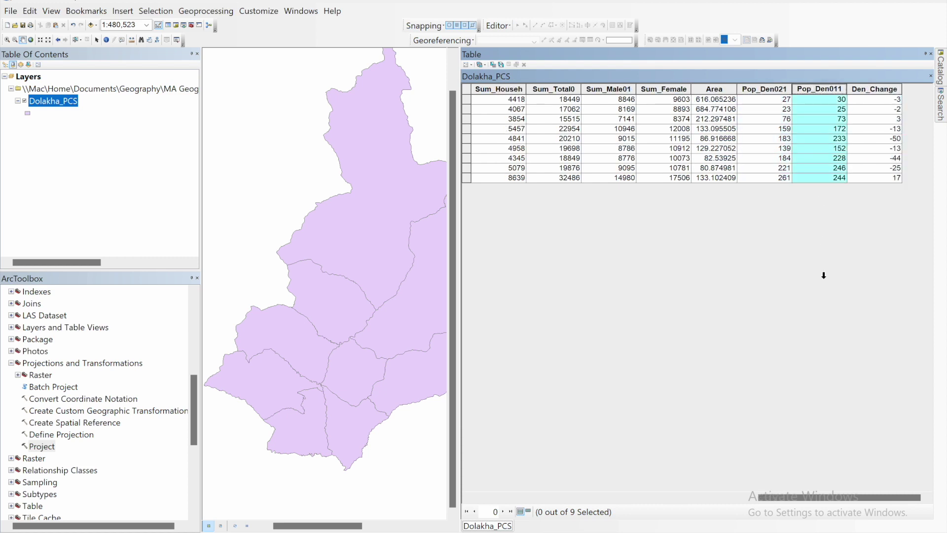
click(864, 93)
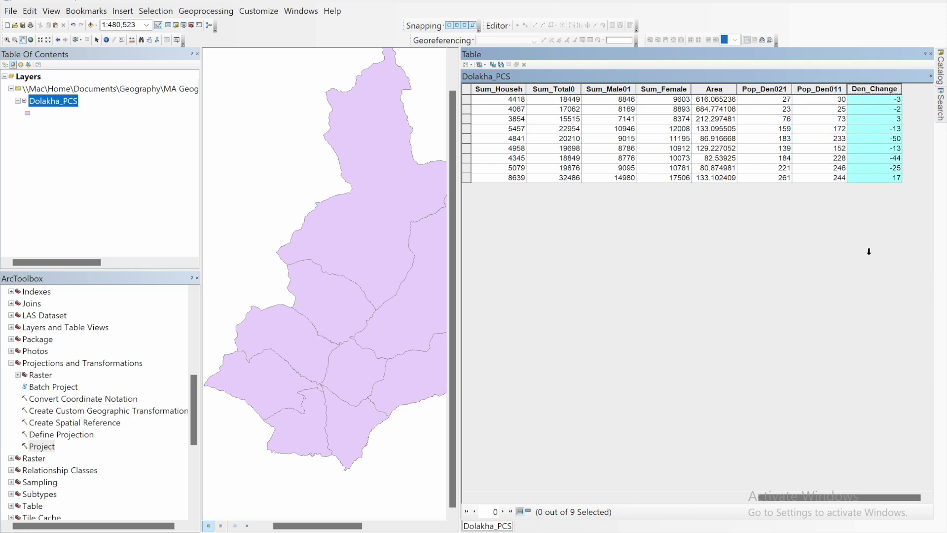
drag(838, 497, 704, 476)
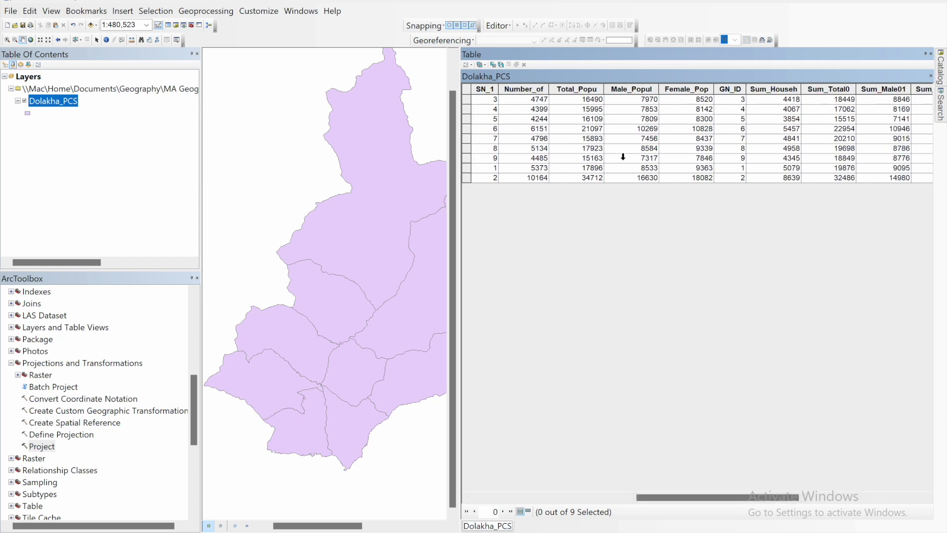
- Add a new Short Integer field named Pop_Change
click(469, 65)
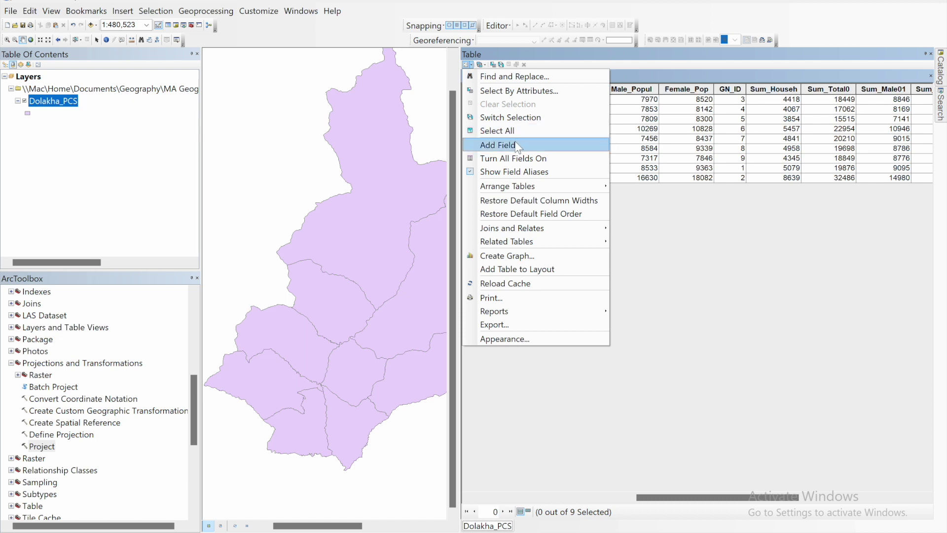
click(498, 145)
text(Pop_Change)
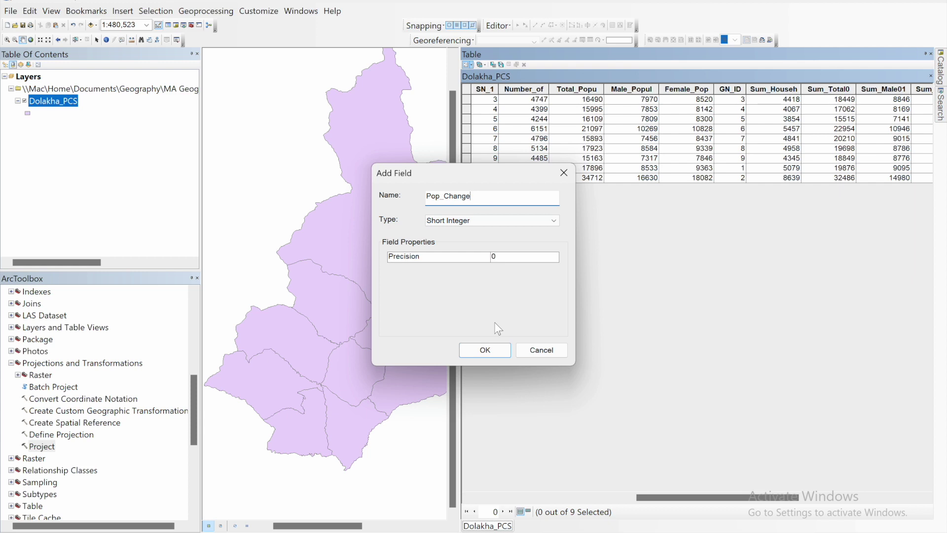
click(492, 354)
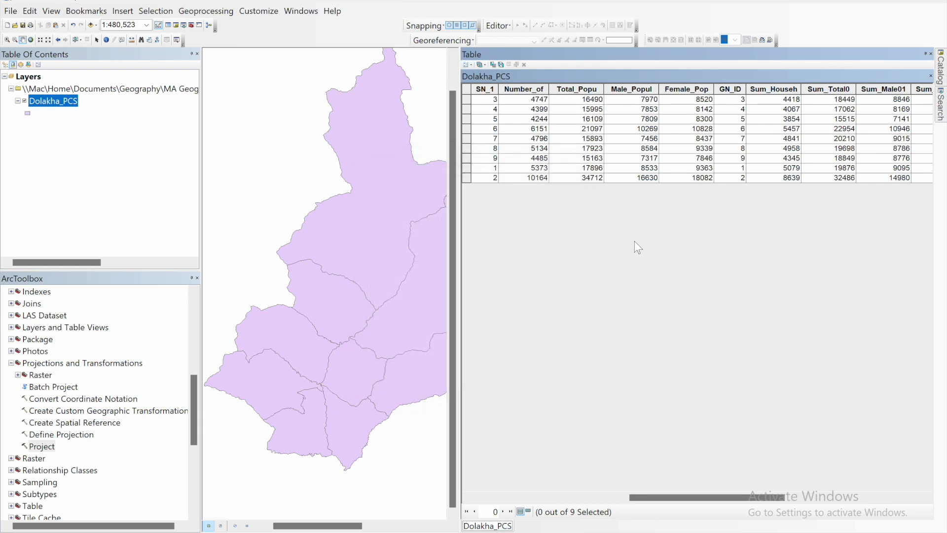
drag(705, 494, 851, 470)
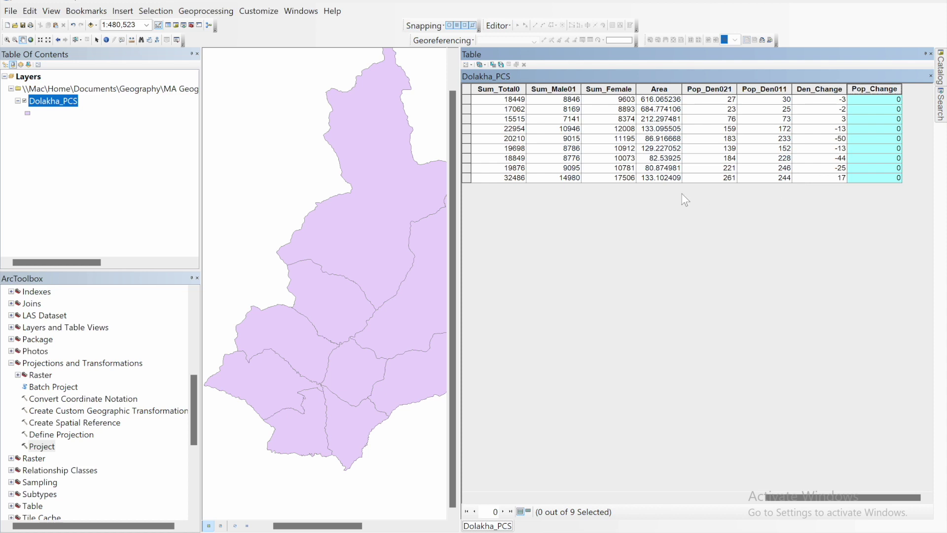
- Calculate Pop_Change as [Total_Popu] - [Sum_Total0] in the Field Calculator
right_click(880, 94)
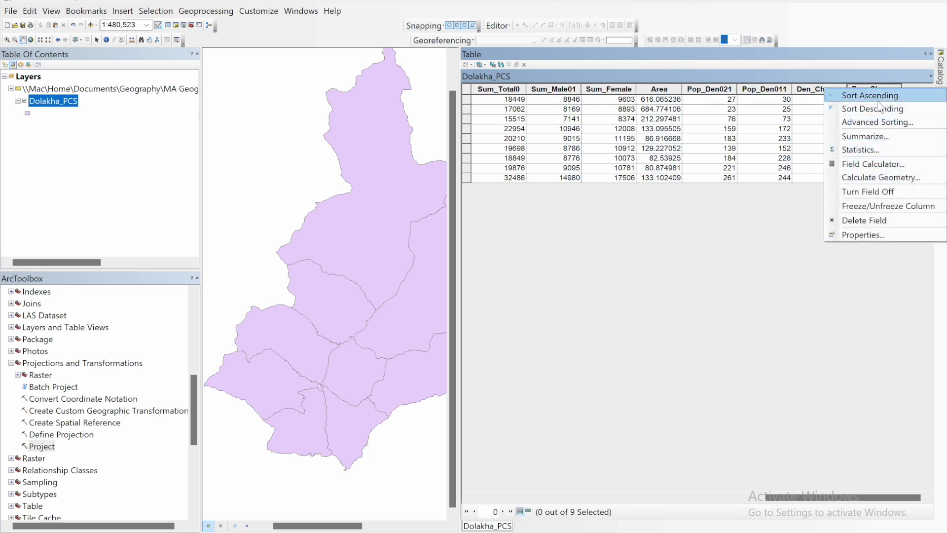
click(860, 166)
click(465, 301)
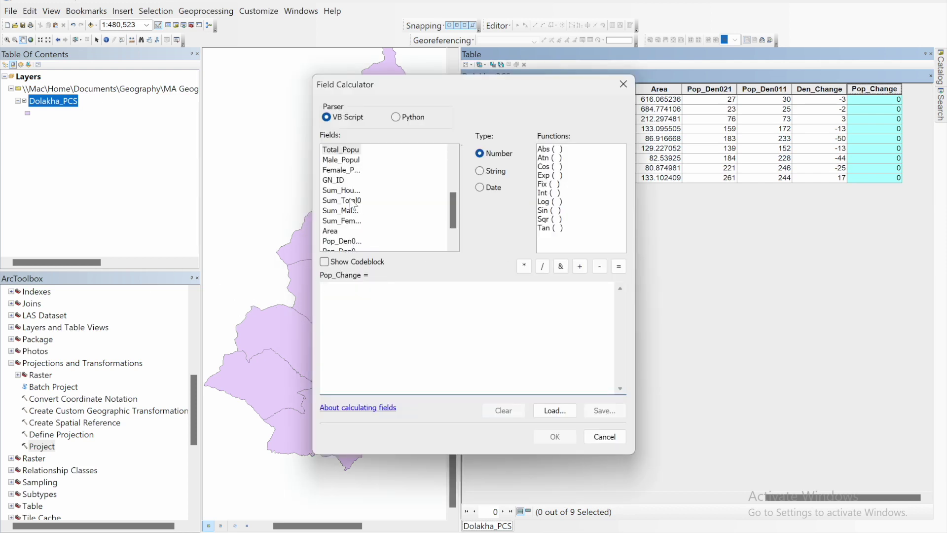
double_click(340, 150)
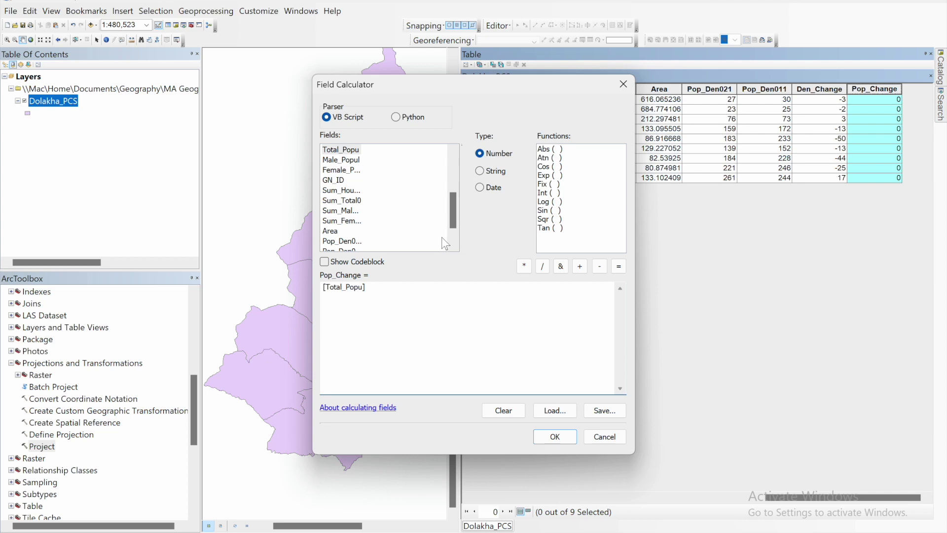
click(600, 269)
double_click(348, 200)
double_click(356, 292)
drag(324, 290, 417, 287)
click(428, 335)
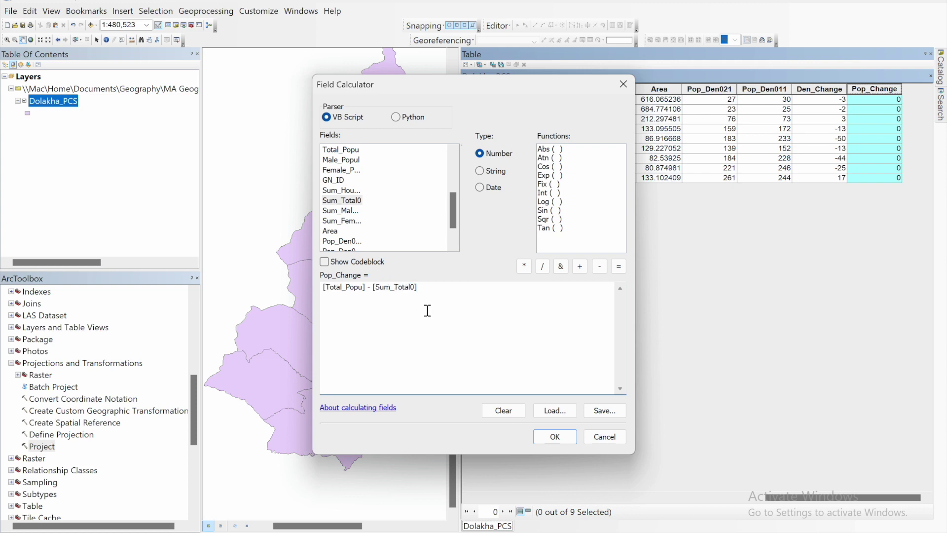
click(553, 436)
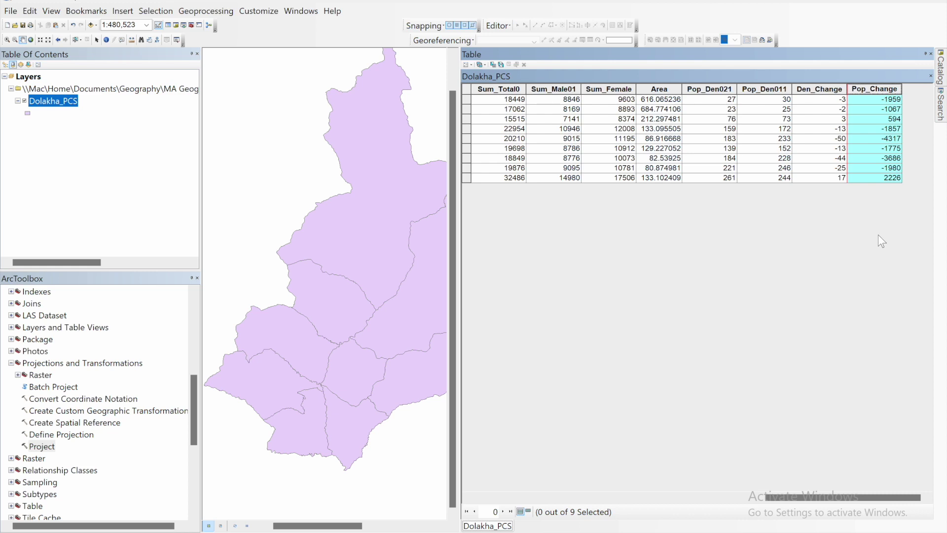
- Review the Pop_Den021, Pop_Change and Den_Change columns against each other
click(699, 89)
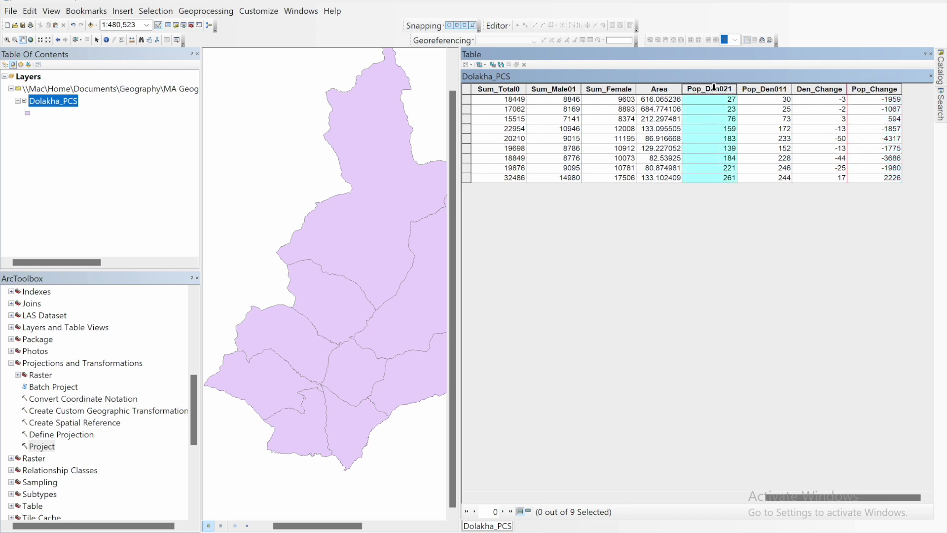
click(868, 89)
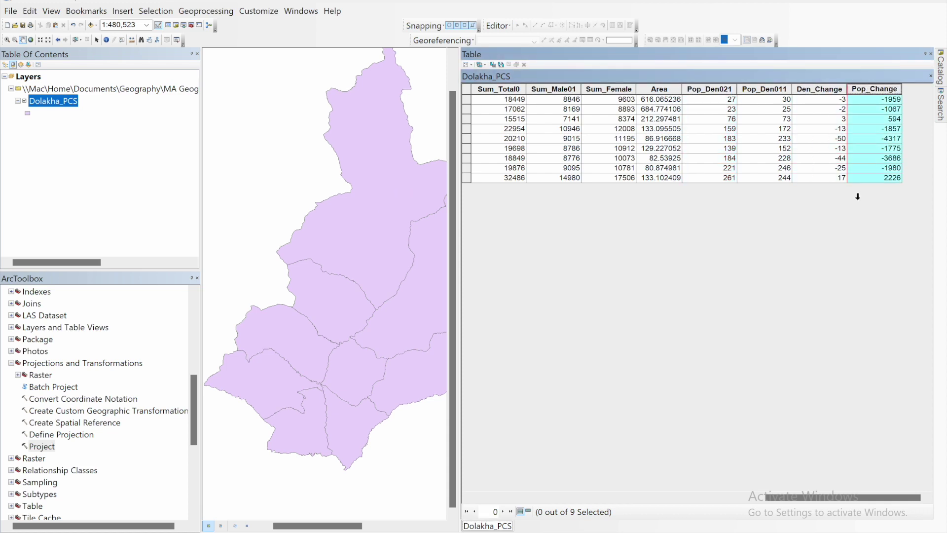
click(812, 86)
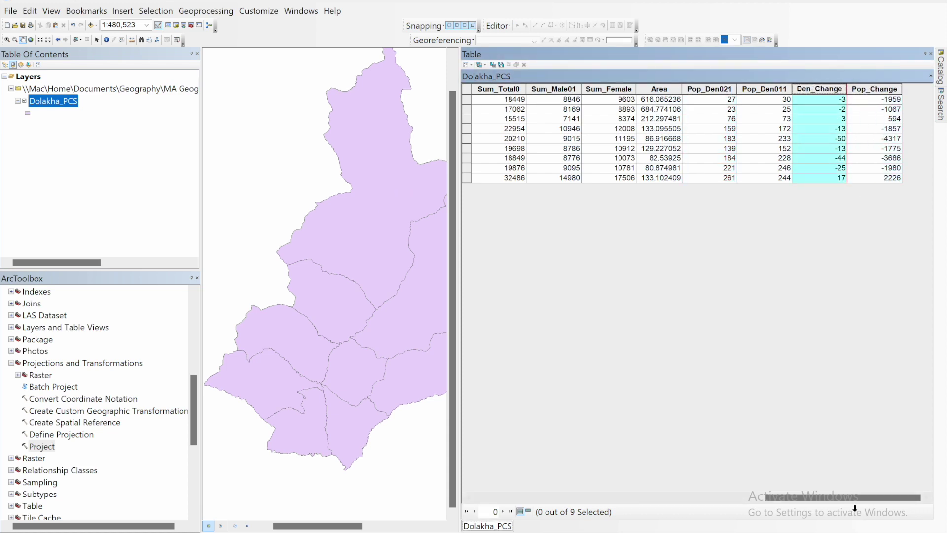
drag(855, 498, 557, 498)
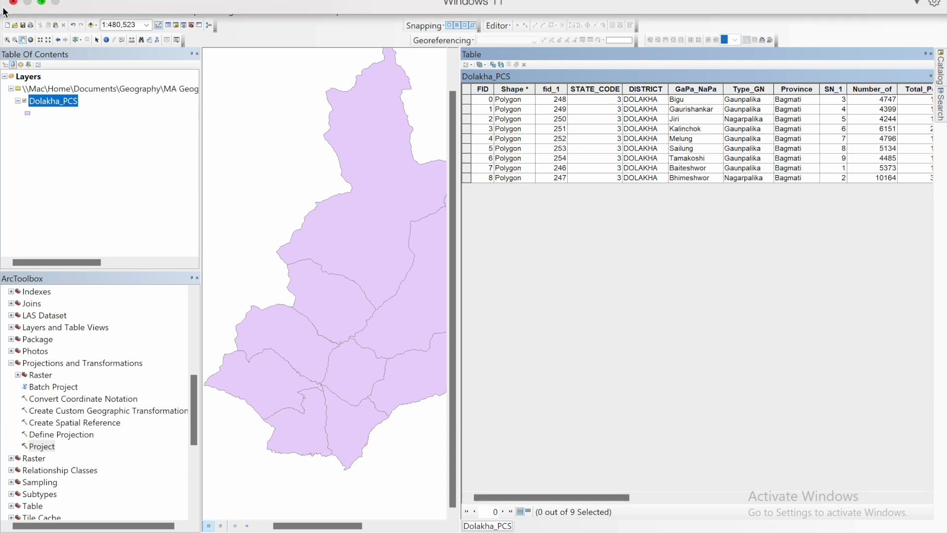
click(10, 12)
- Save the map document from the File menu
click(9, 12)
click(10, 12)
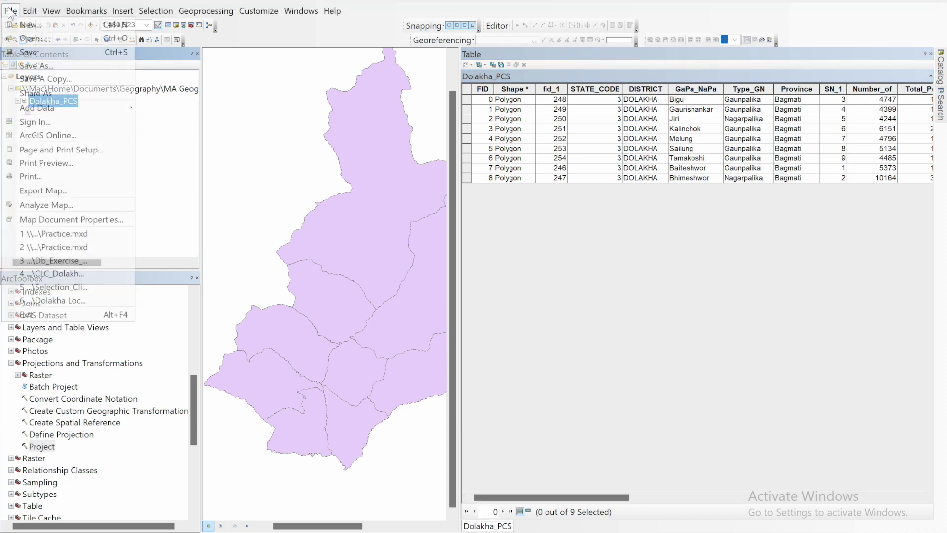
click(69, 53)
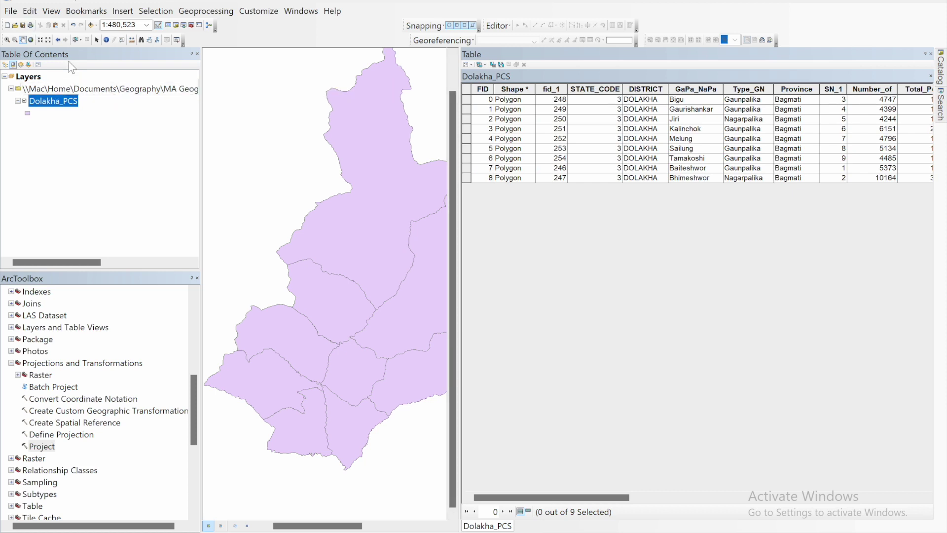
- Confirm in Save As that the file type is ArcMap Document, then cancel
click(10, 11)
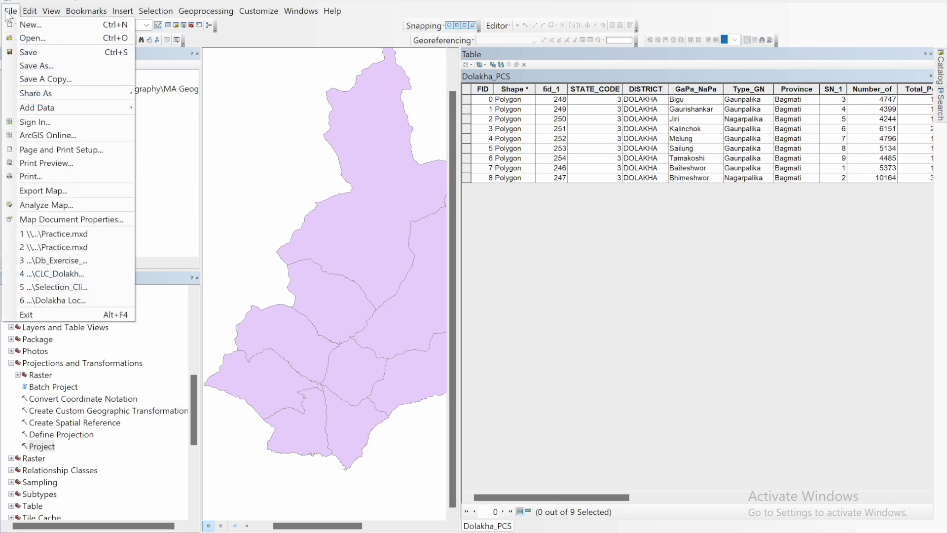
click(30, 65)
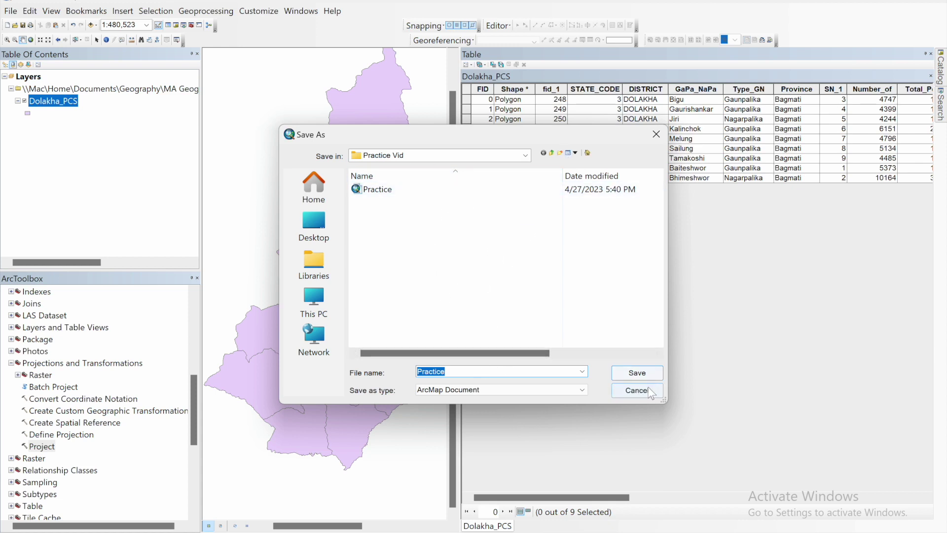
click(520, 391)
click(493, 400)
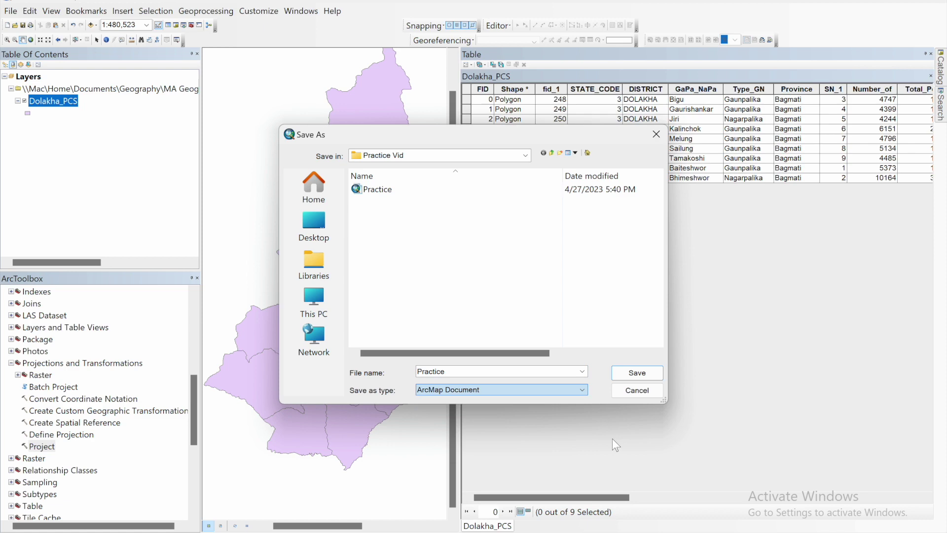
click(632, 392)
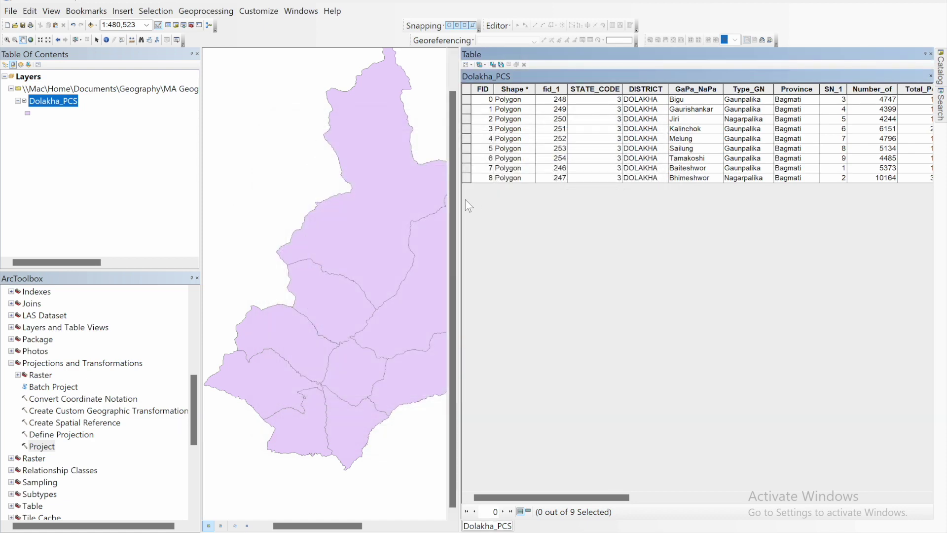